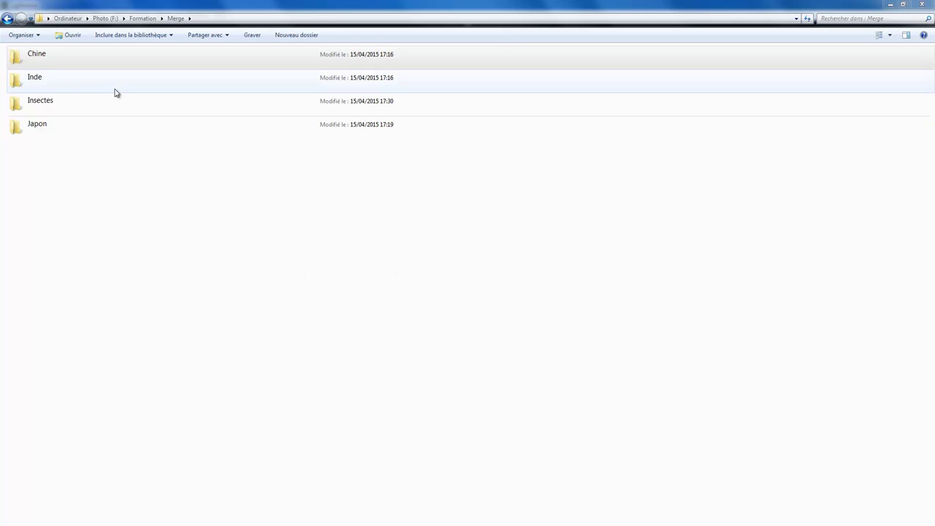
Browse the Chine and Inde catalog folders and their photo subfolders in Windows Explorer.
double_click(62, 66)
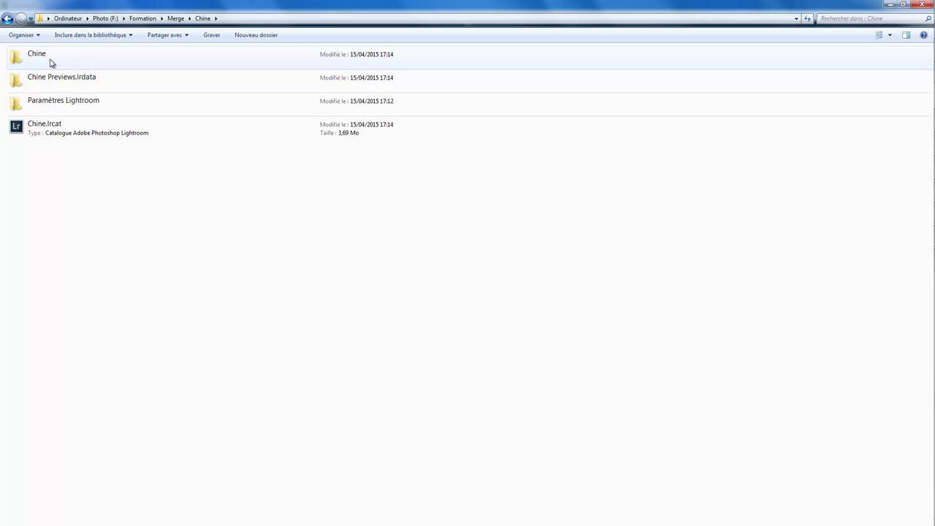
double_click(55, 63)
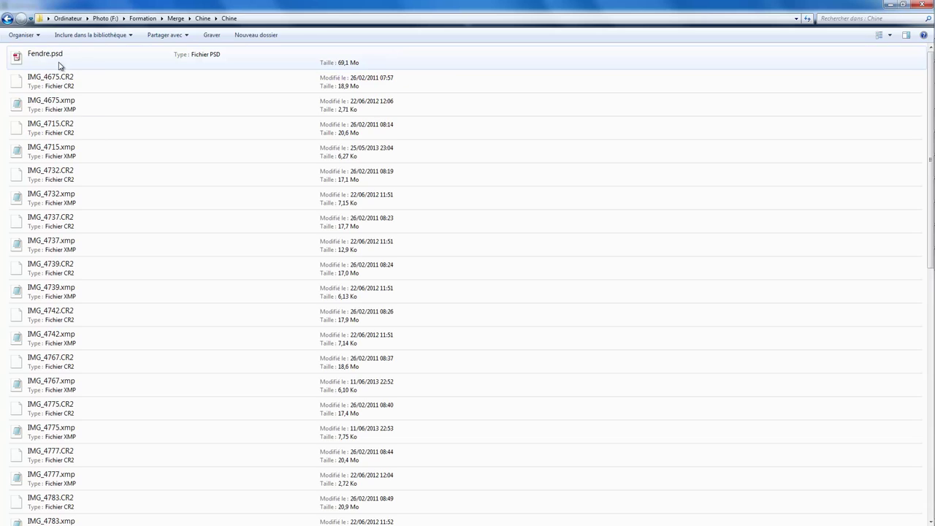
click(7, 19)
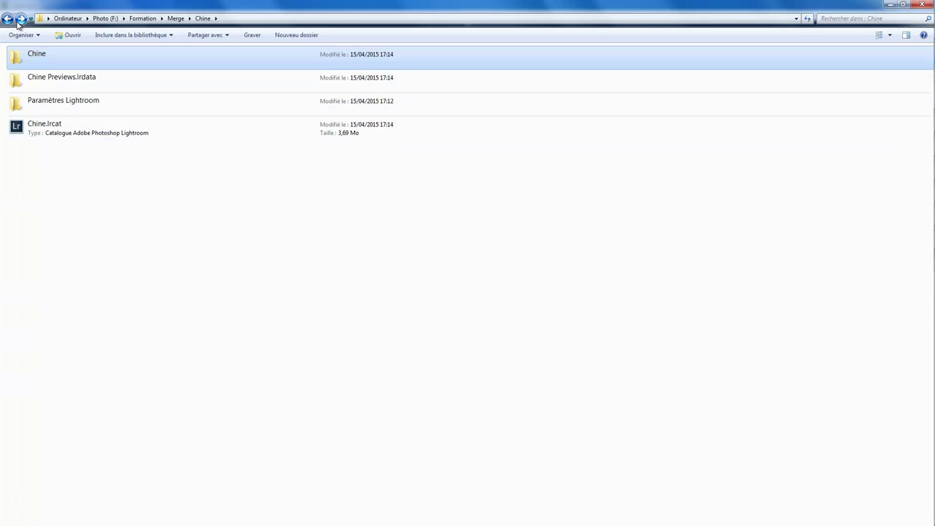
click(8, 18)
double_click(47, 80)
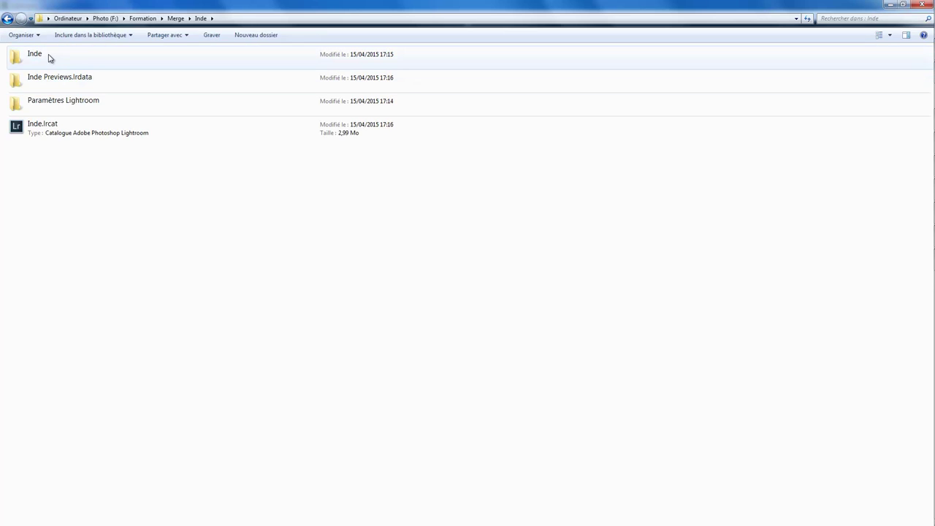
double_click(51, 58)
click(8, 19)
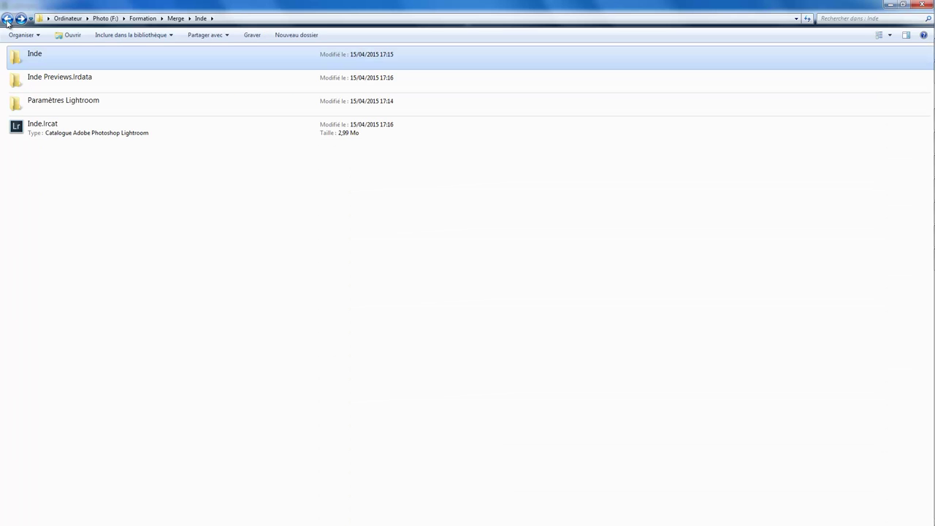
click(7, 19)
Browse the Insectes and Japon catalog folders, finishing inside the Insectes folder.
double_click(48, 102)
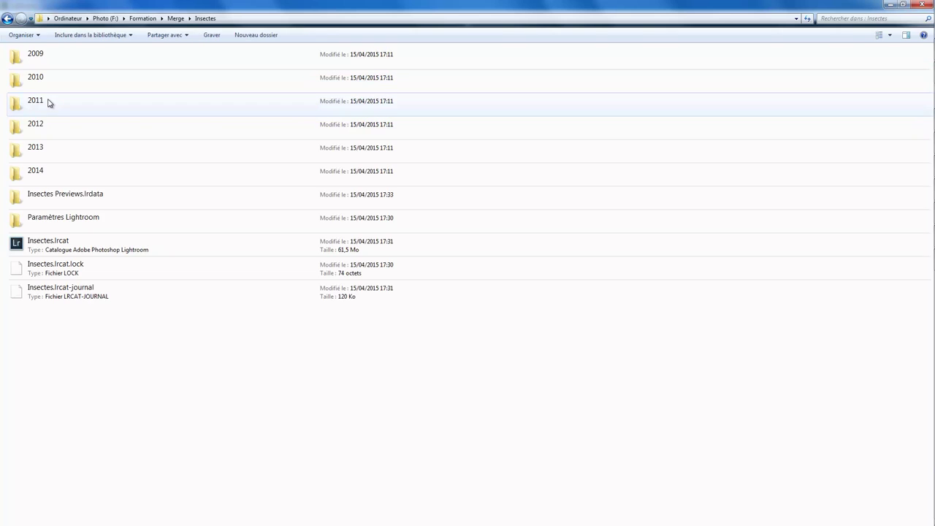
double_click(63, 149)
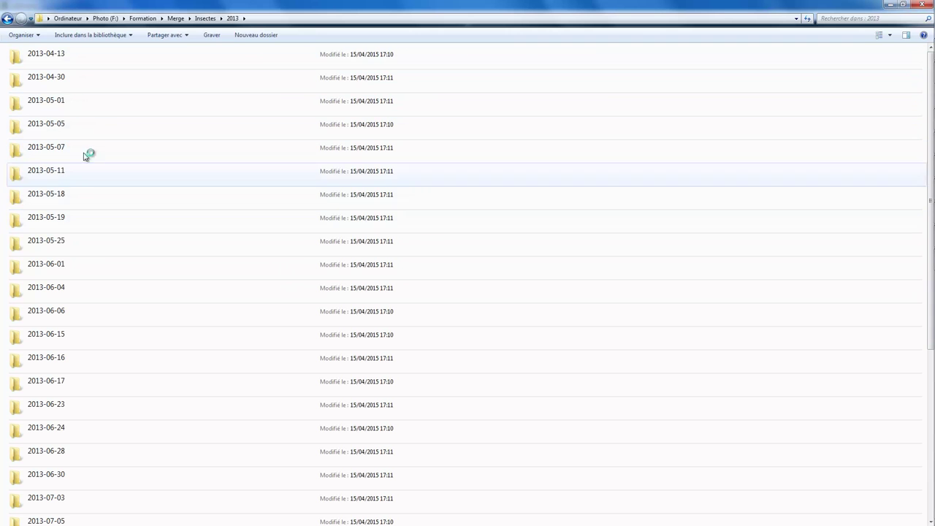
click(9, 19)
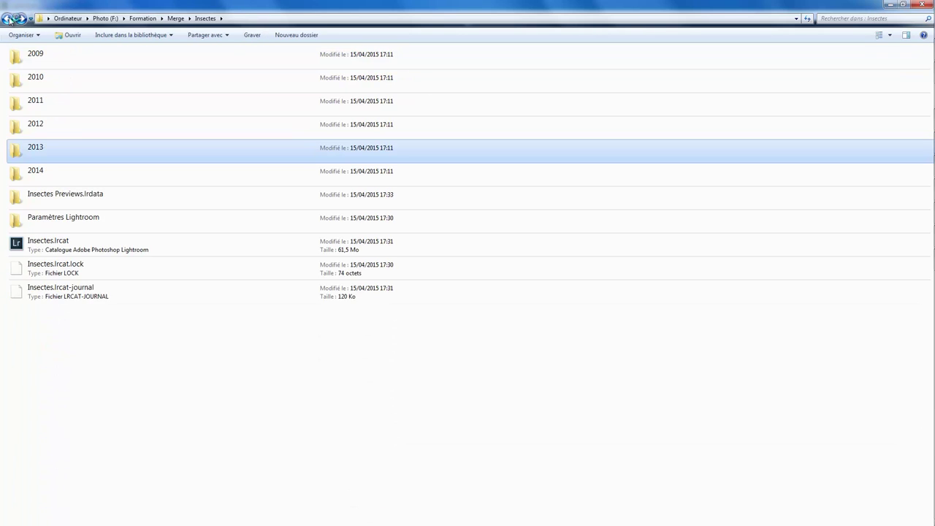
click(9, 19)
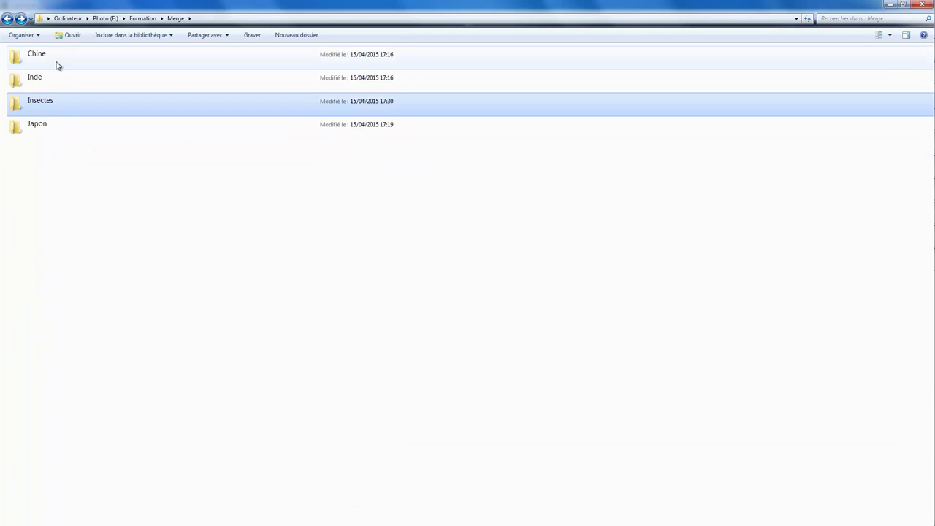
double_click(47, 128)
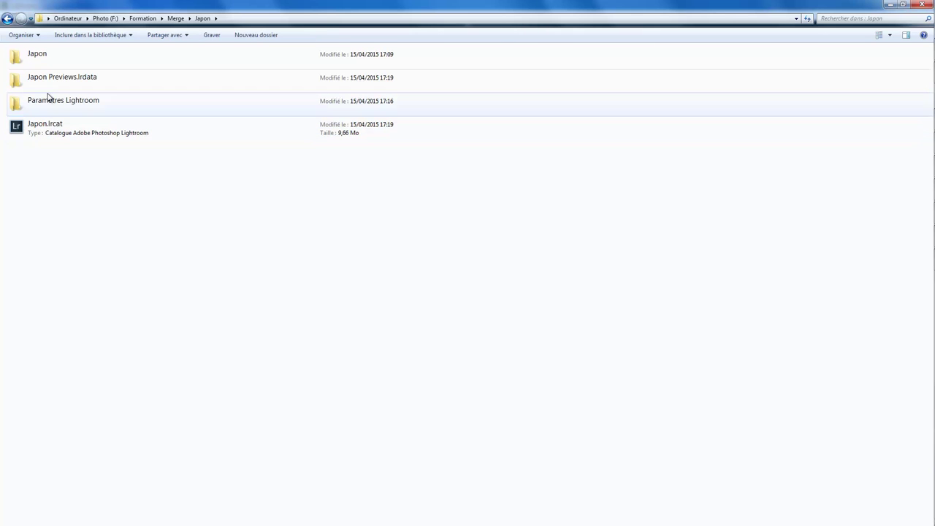
double_click(42, 62)
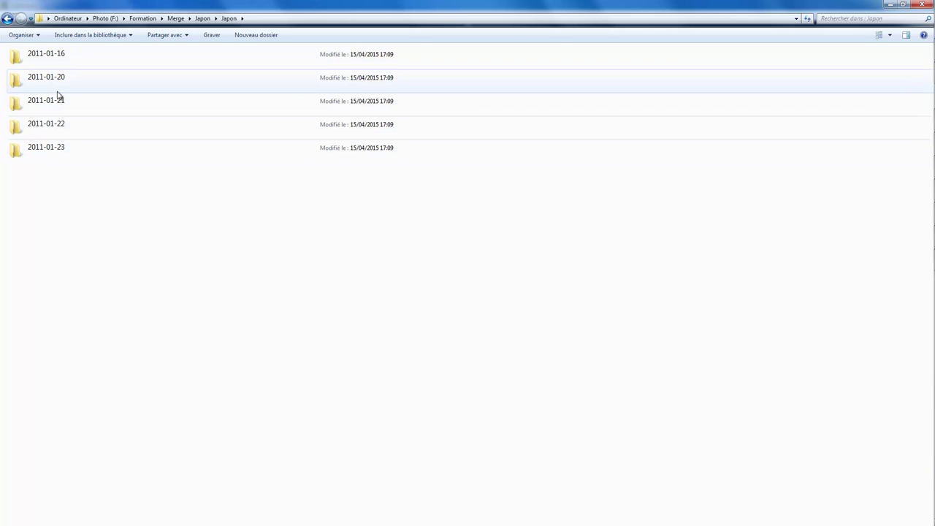
click(9, 19)
click(9, 19)
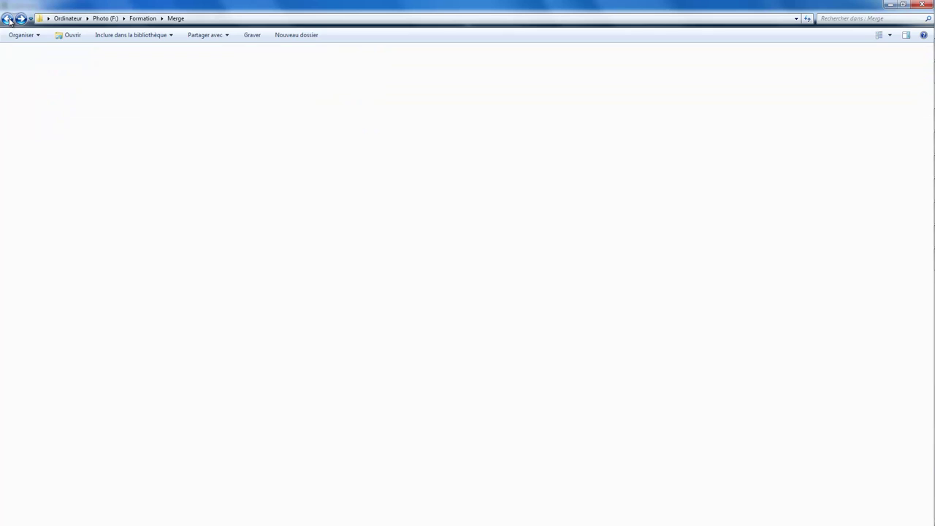
click(51, 100)
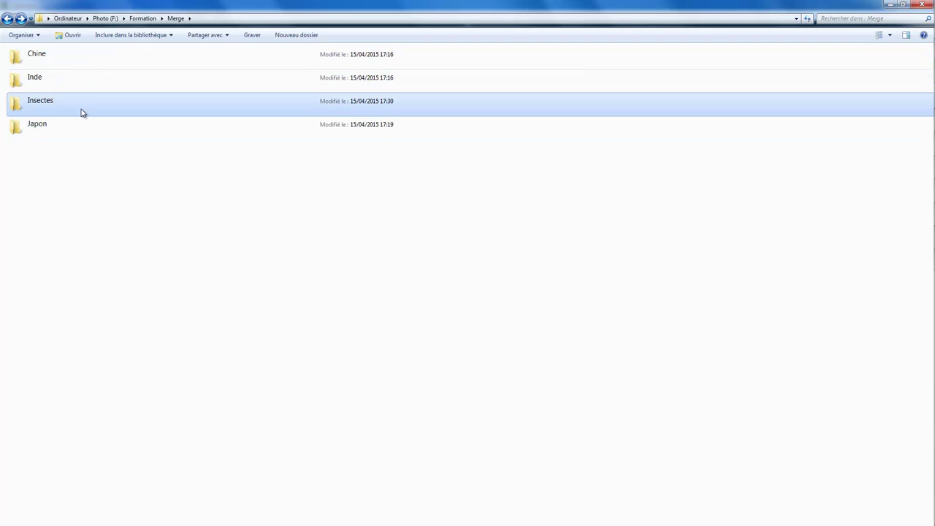
double_click(69, 108)
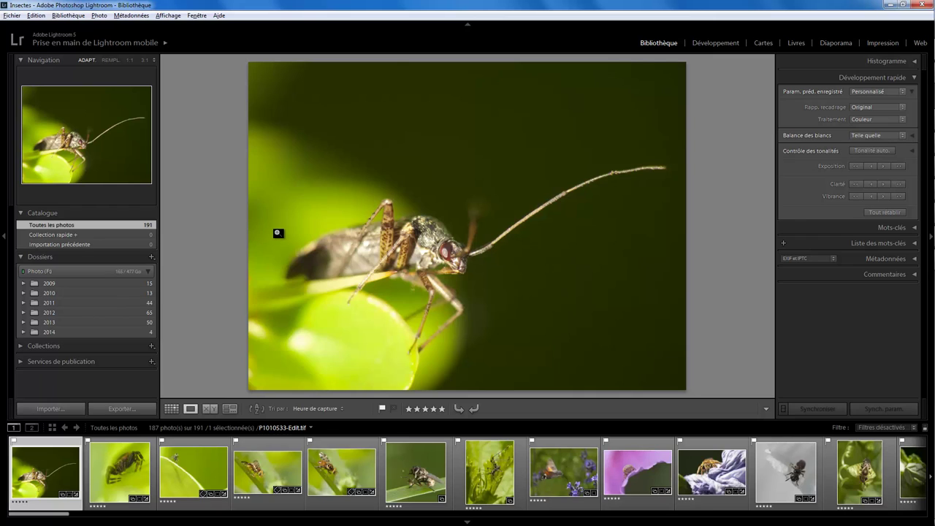
Import from another catalog, choosing Chine.lrcat as the source.
click(12, 14)
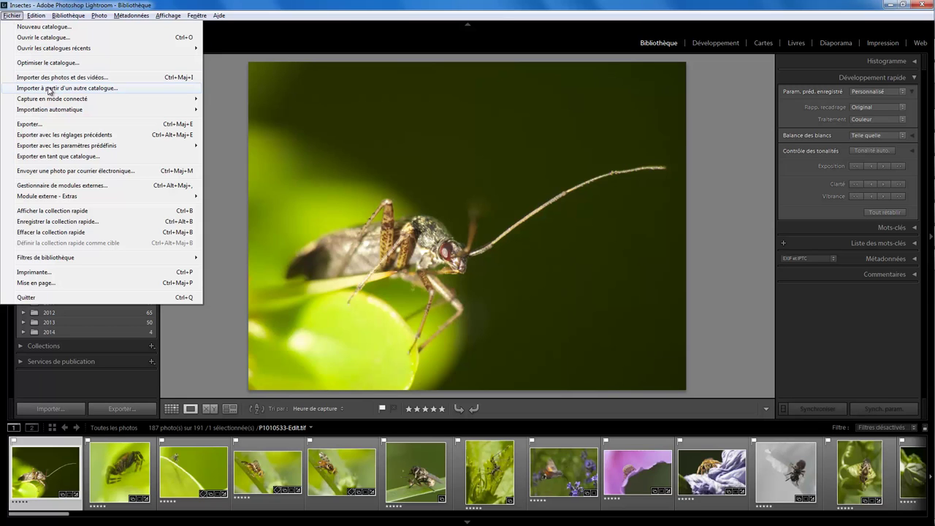
click(50, 88)
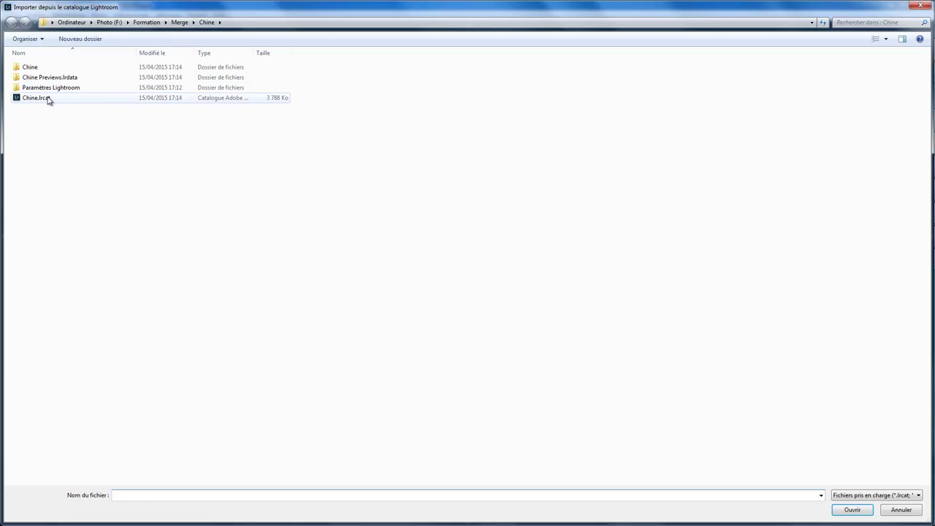
click(47, 98)
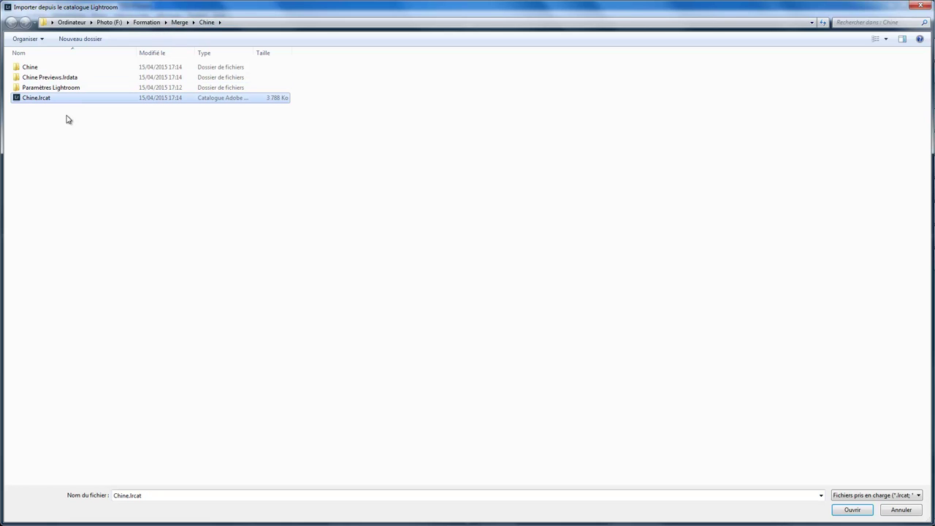
click(848, 509)
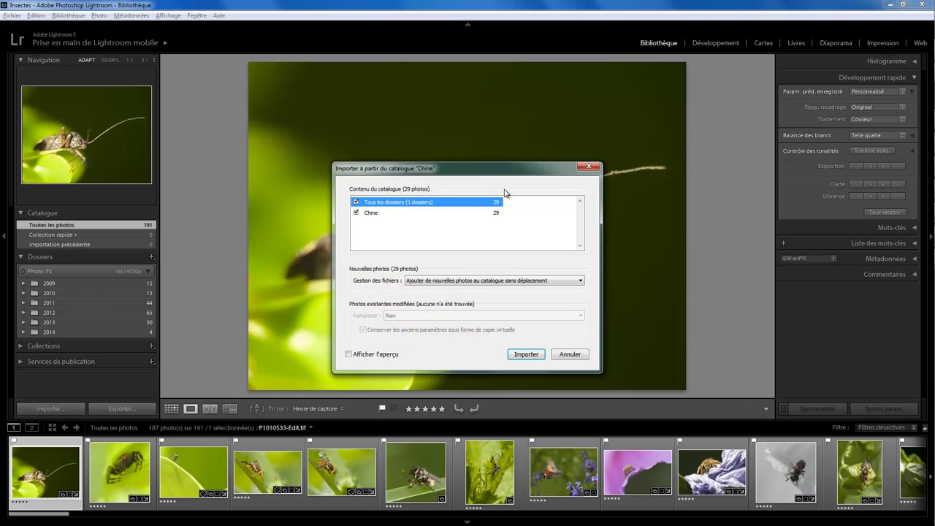
Keep all Chine folders included and set file handling to copy new photos to a new location.
click(357, 203)
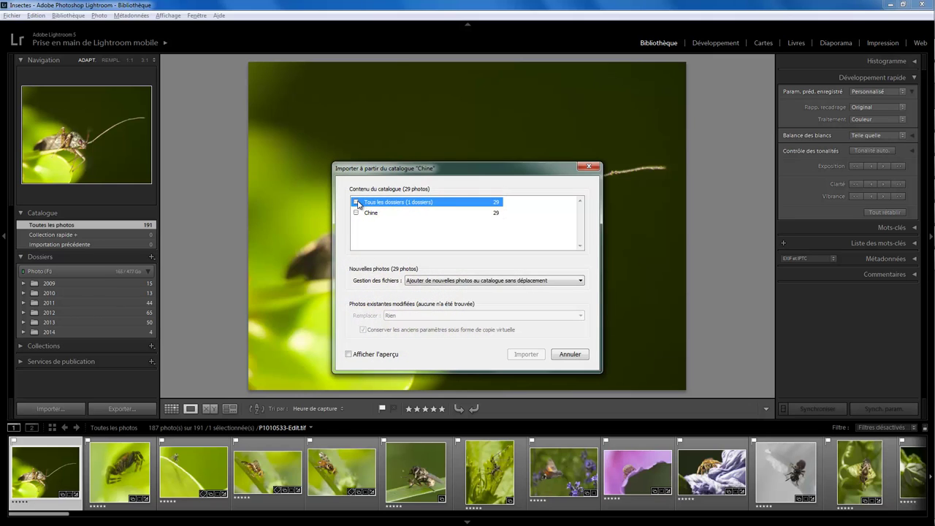
click(357, 202)
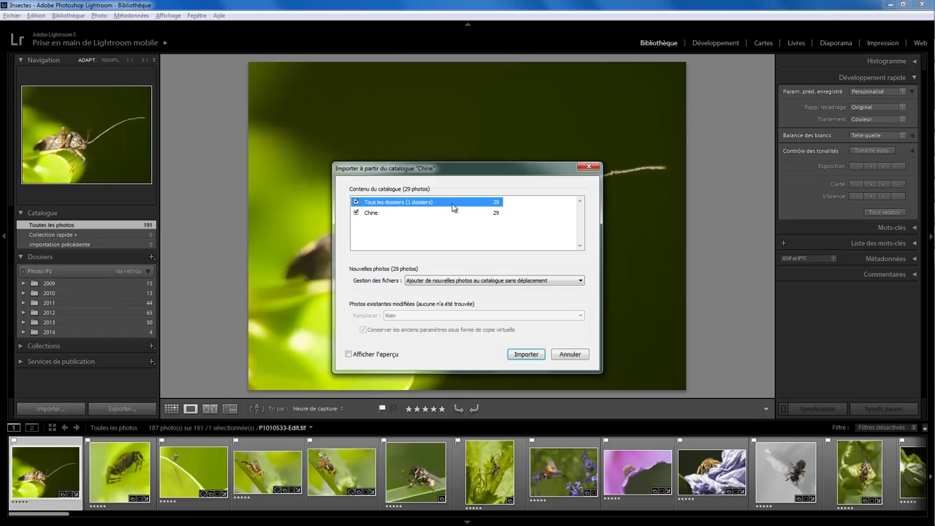
click(357, 212)
click(357, 212)
click(356, 213)
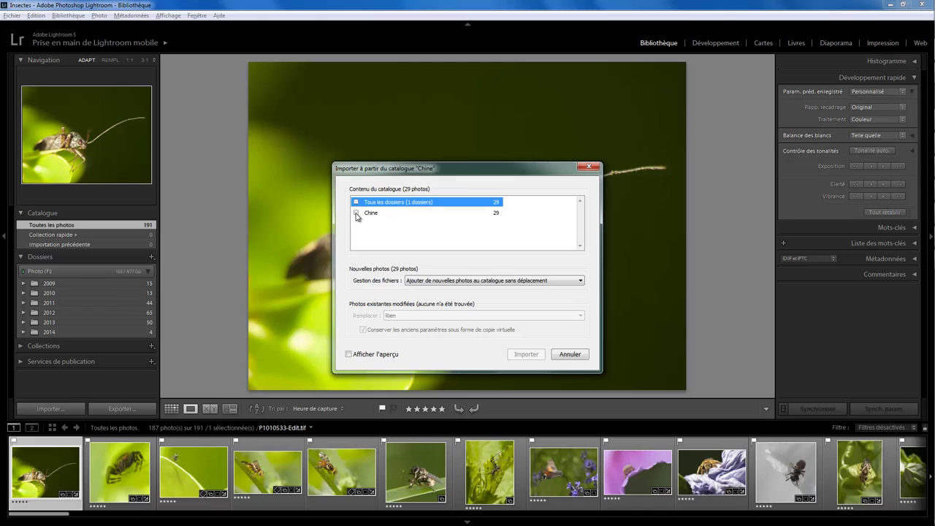
click(356, 212)
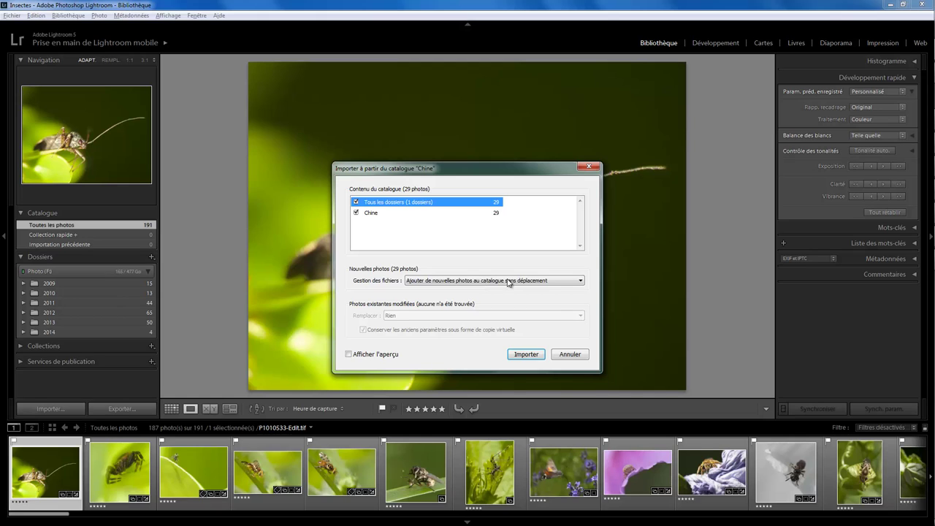
click(563, 282)
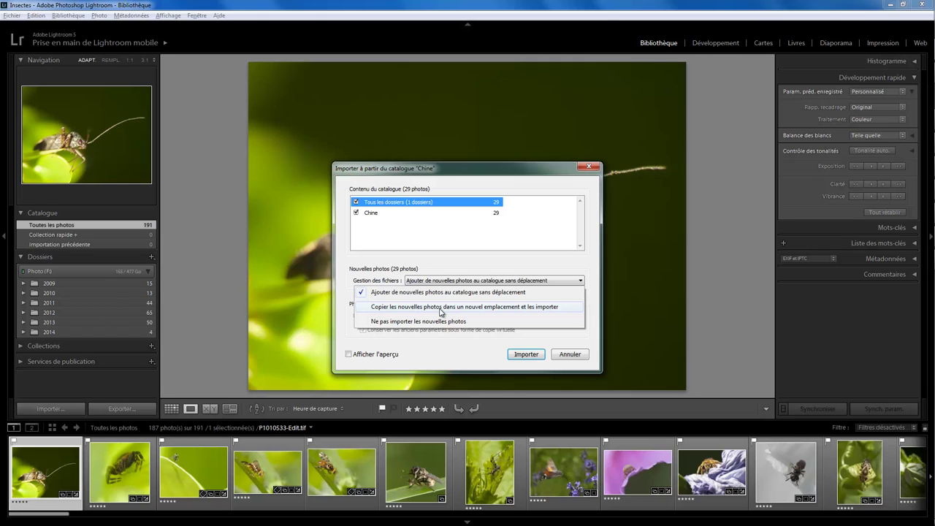
click(441, 311)
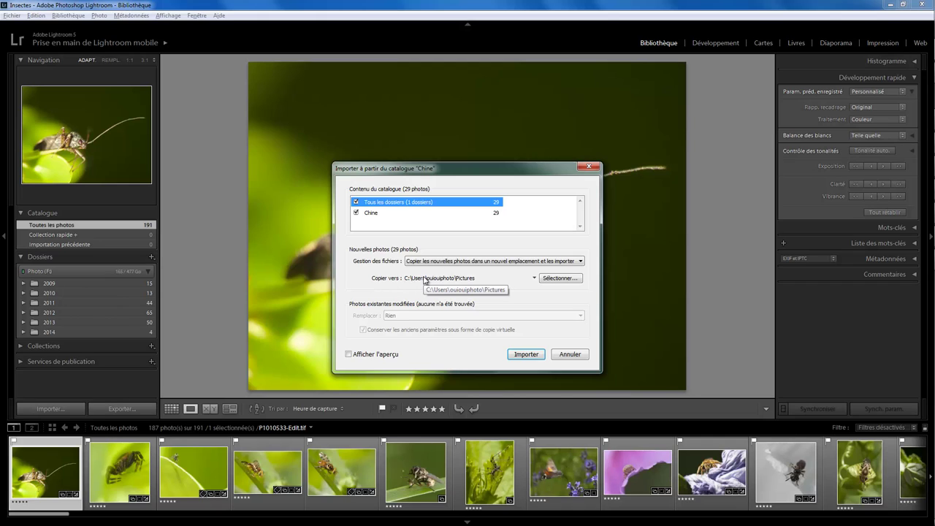
Set Merge\Insectes as the copy destination and import the 29 Chine photos.
click(562, 278)
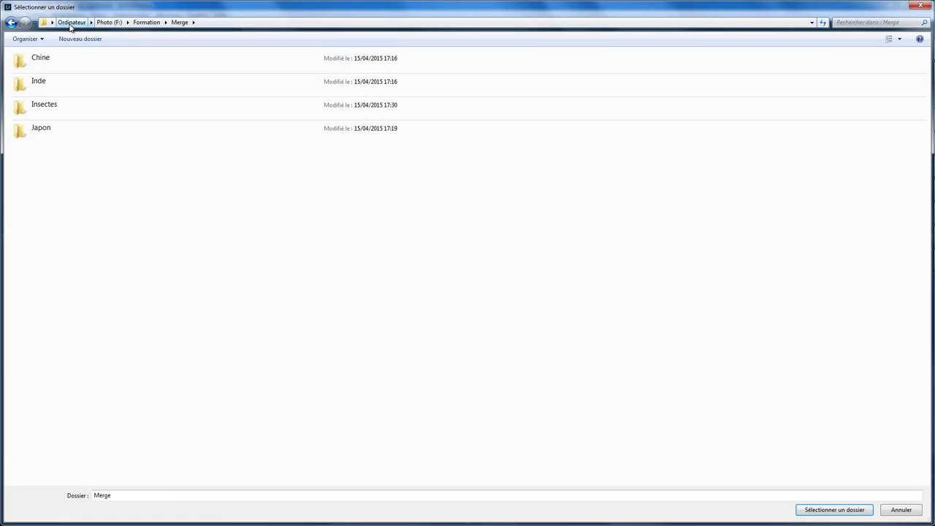
double_click(51, 110)
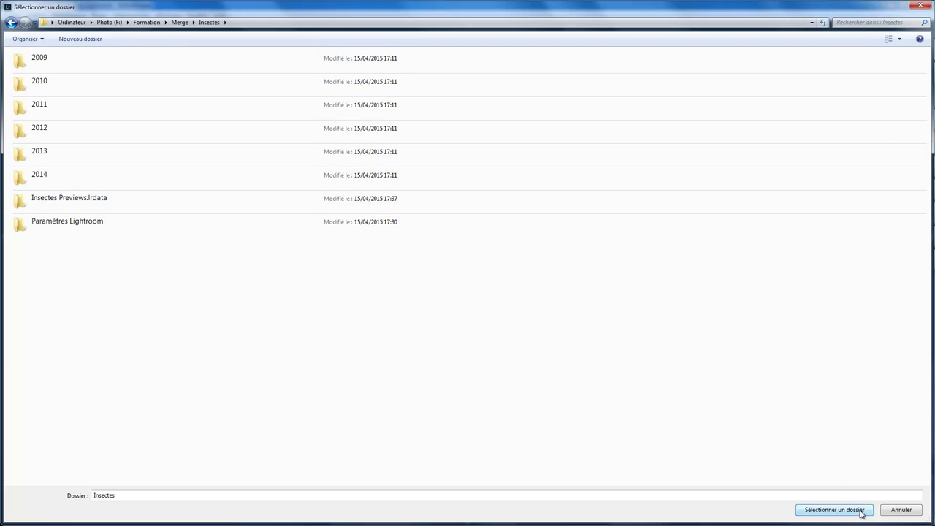
click(823, 511)
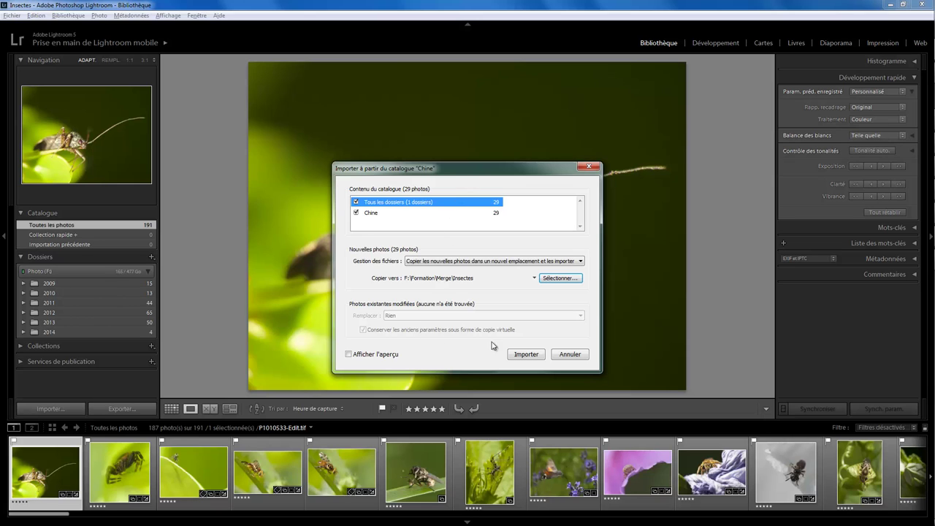
click(526, 354)
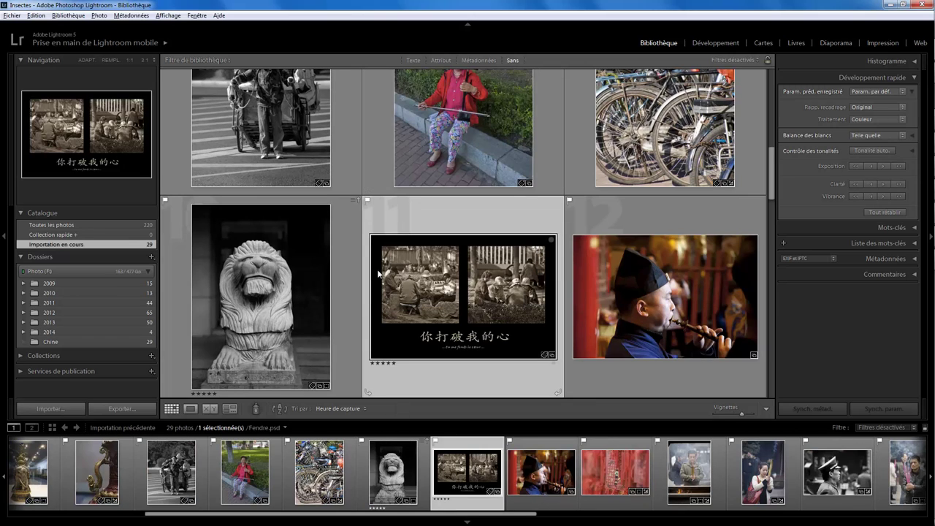
View all merged photos and the Chine folder, then expand and collapse Collections.
click(81, 224)
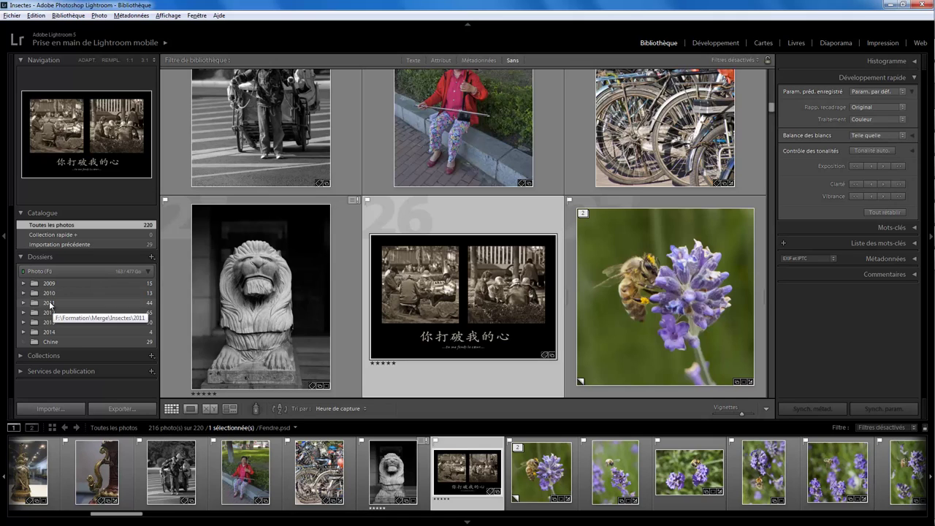
click(57, 340)
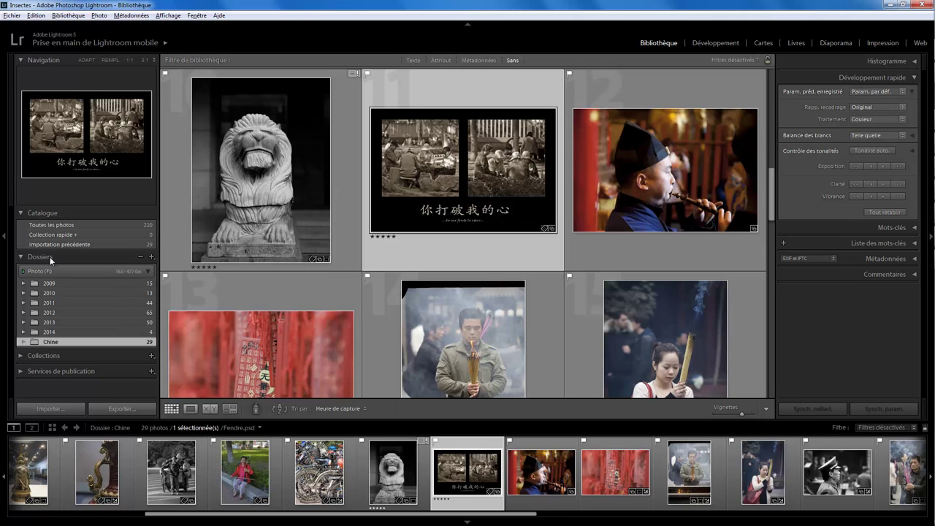
click(22, 356)
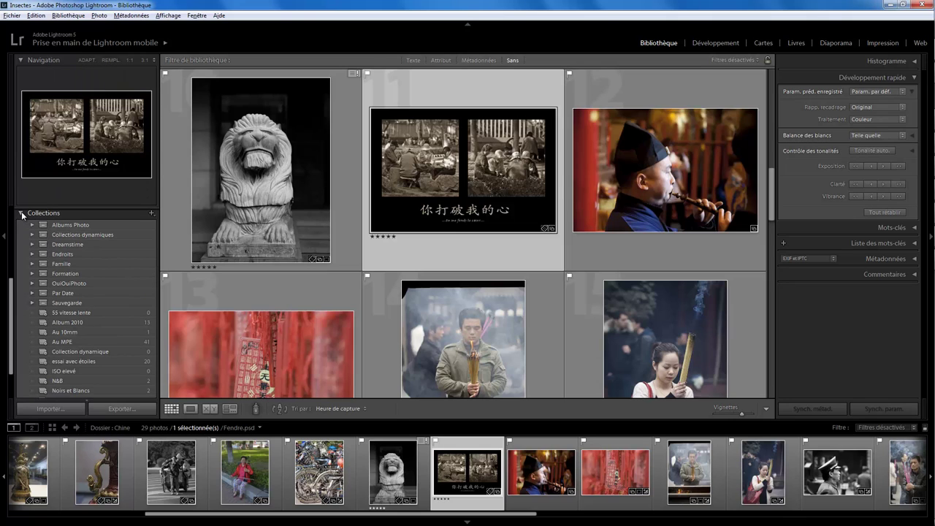
click(22, 214)
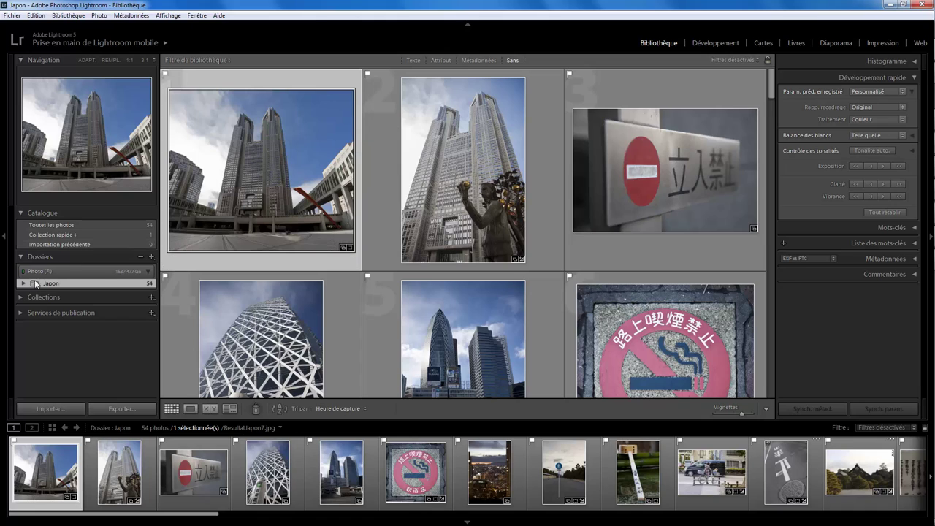
Create a 'Test Japon' collection containing the first Tokyo tower photo.
click(24, 283)
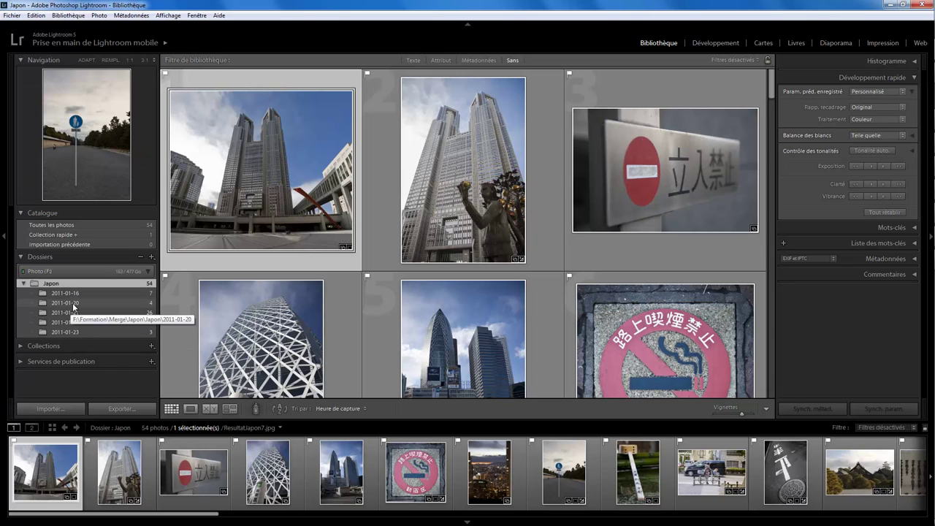
click(151, 346)
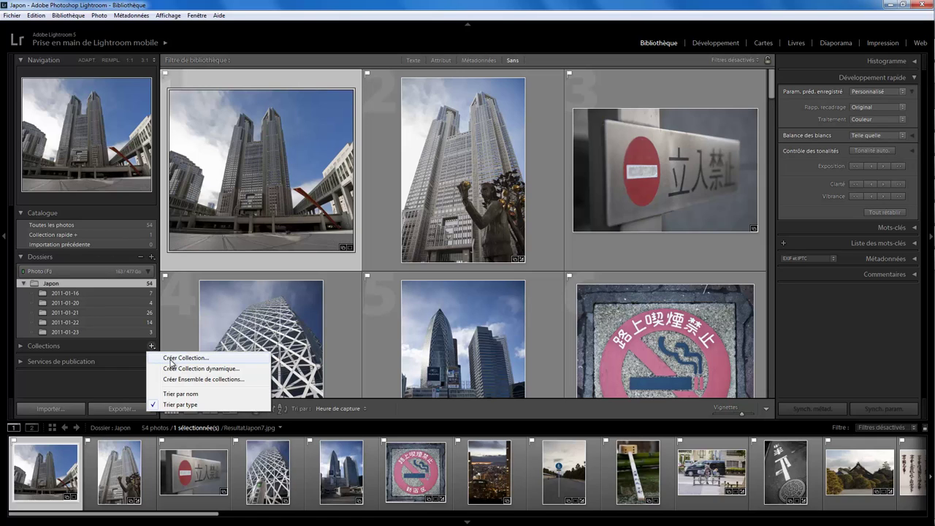
click(175, 358)
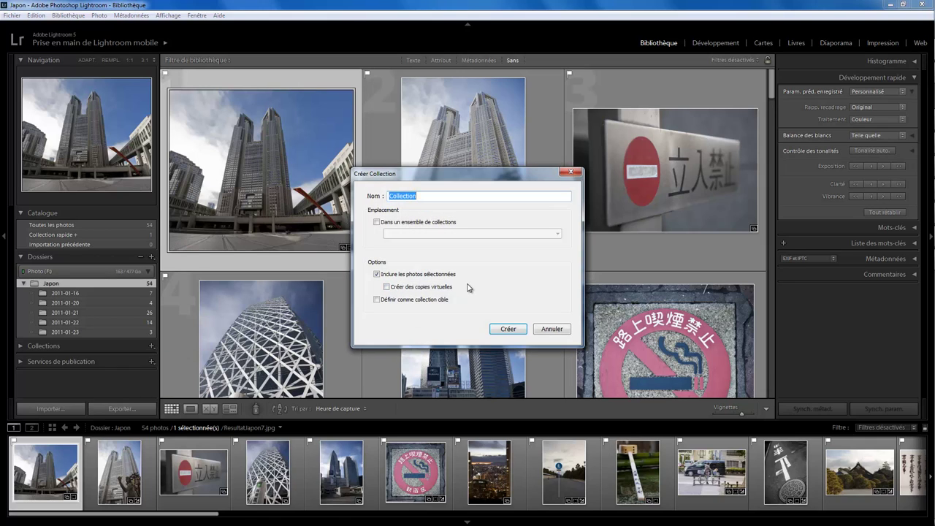
text(Test Japon)
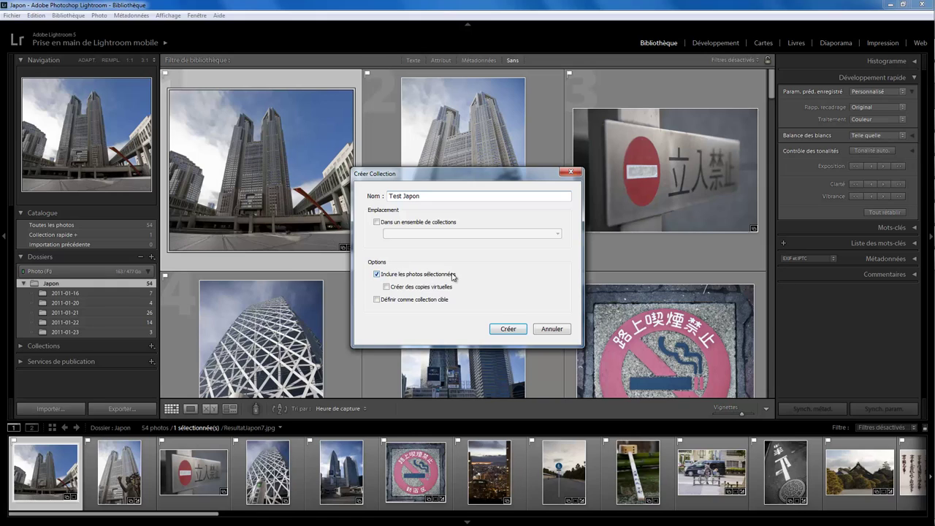
click(507, 330)
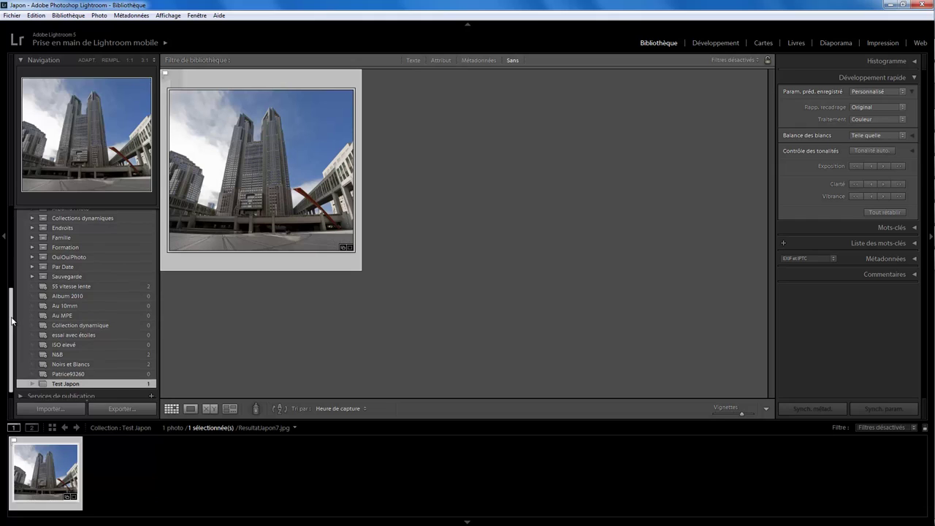
drag(11, 302, 9, 327)
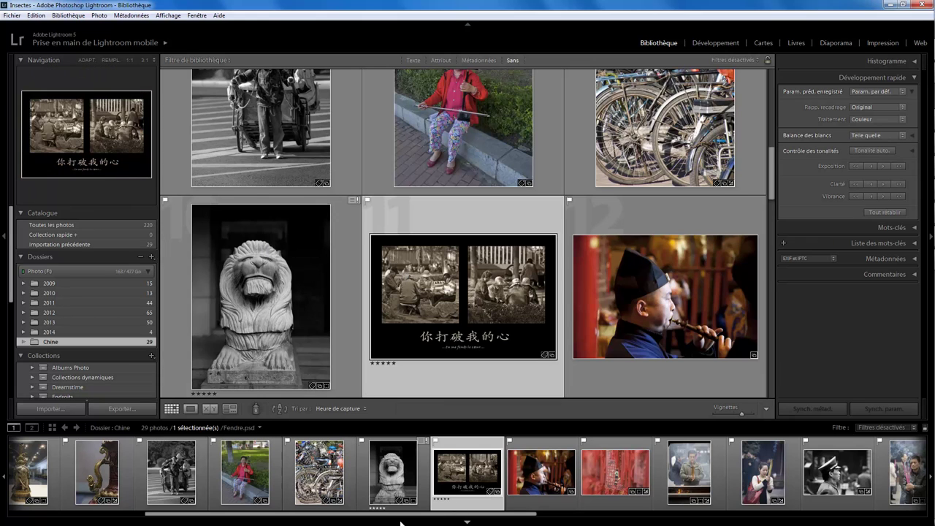
Import from another catalogue, selecting Japon.lrcat in the Merge\Japon folder.
click(48, 322)
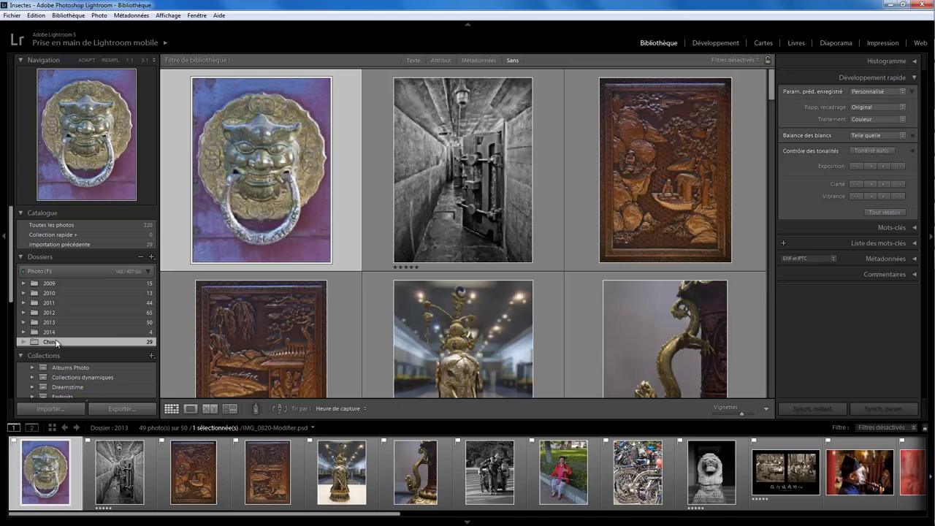
click(51, 342)
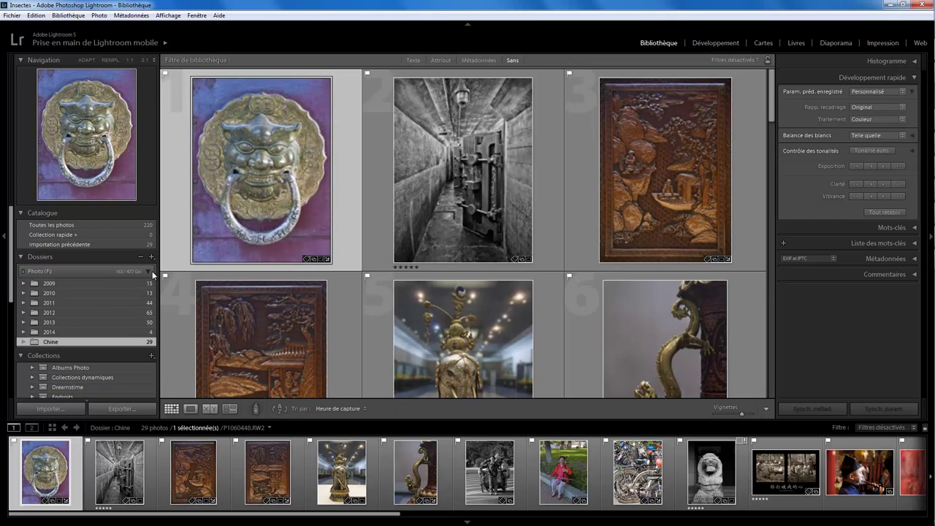
click(12, 16)
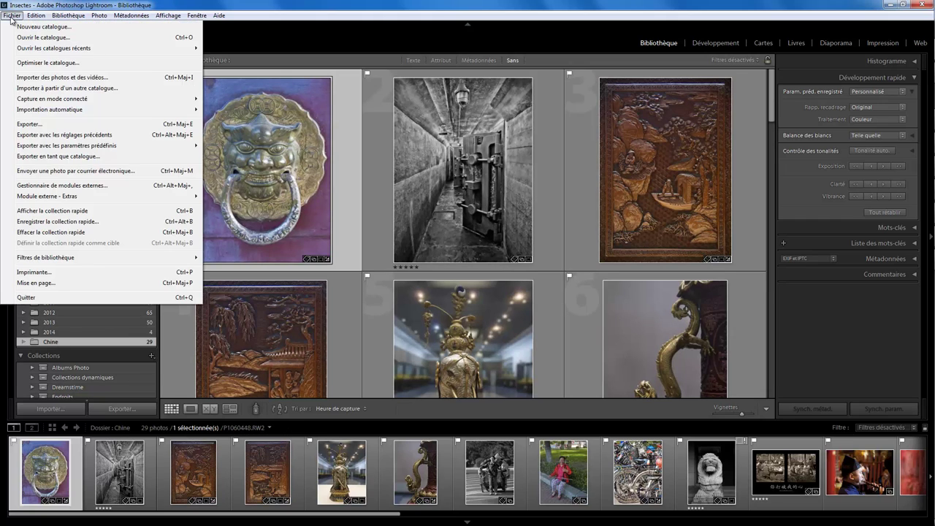
click(55, 88)
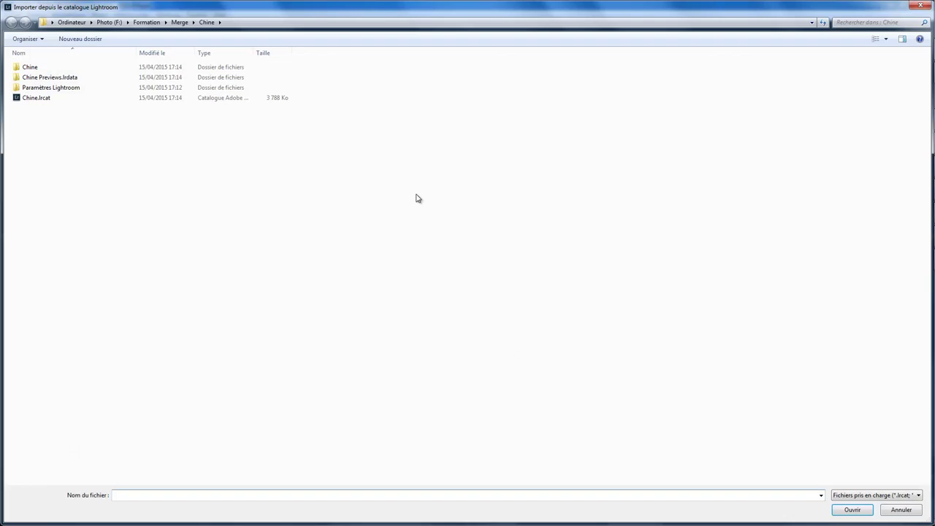
click(180, 22)
double_click(46, 131)
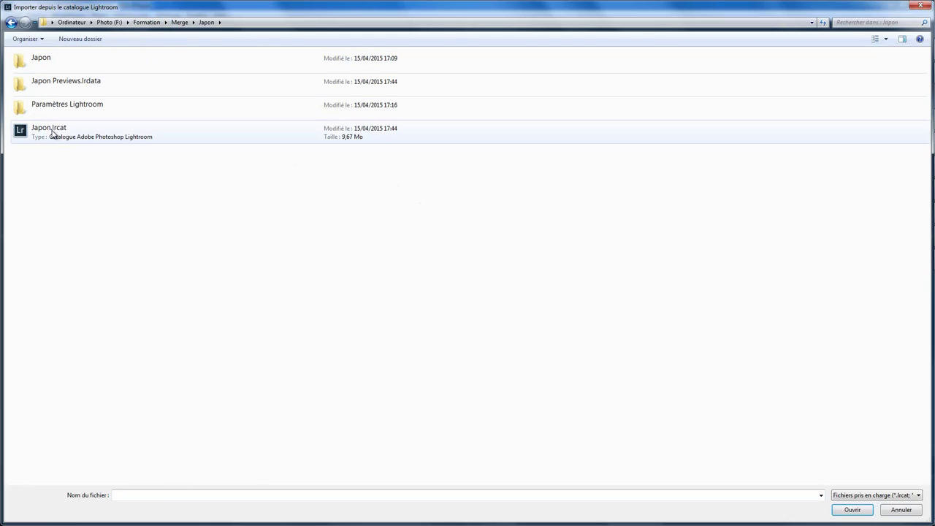
double_click(53, 136)
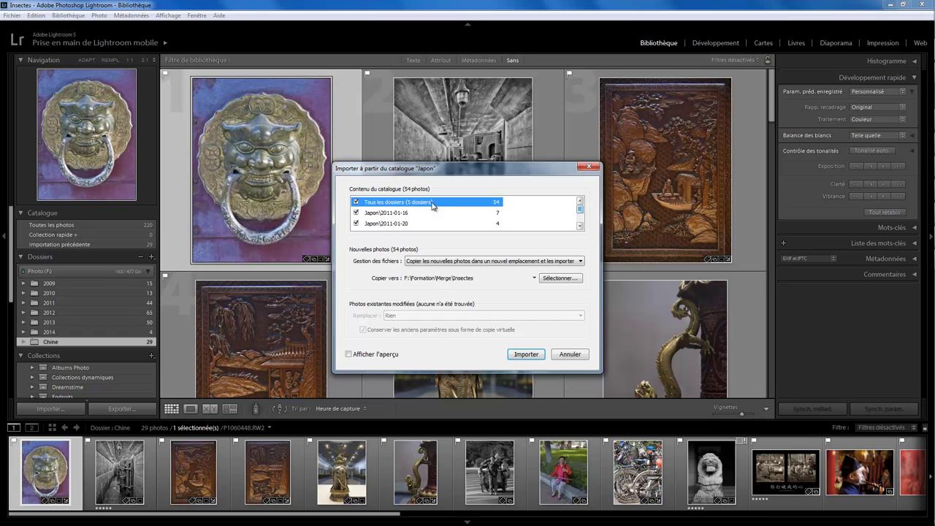
Keep all five Japon folders ticked and import the 54 photos into Insectes.
drag(582, 212, 581, 206)
click(356, 202)
click(357, 212)
click(356, 223)
click(356, 212)
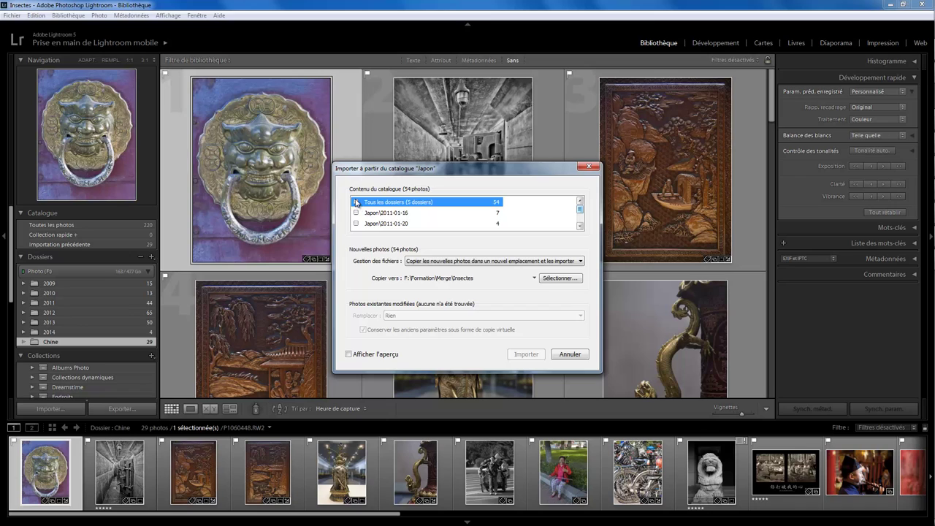
click(356, 202)
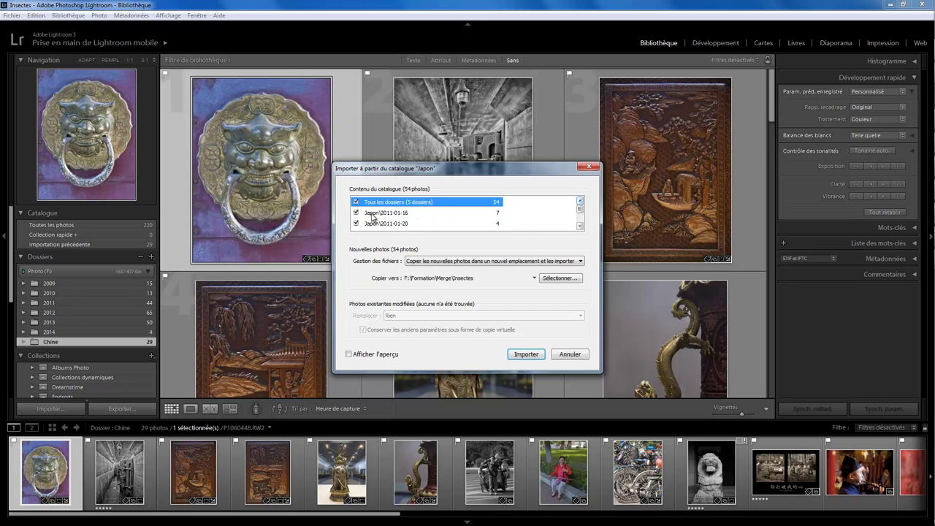
mouse_move(579, 209)
mouse_down()
mouse_move(580, 221)
mouse_move(579, 203)
mouse_up()
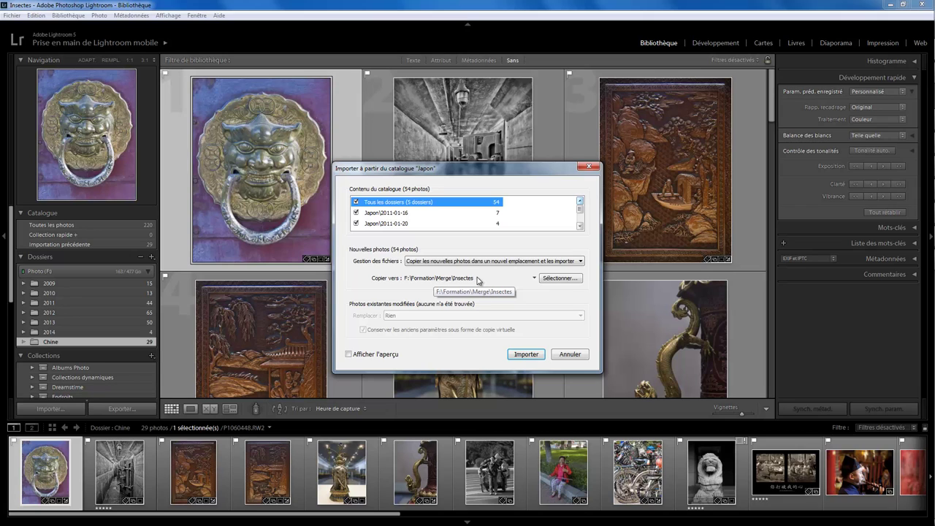
click(525, 355)
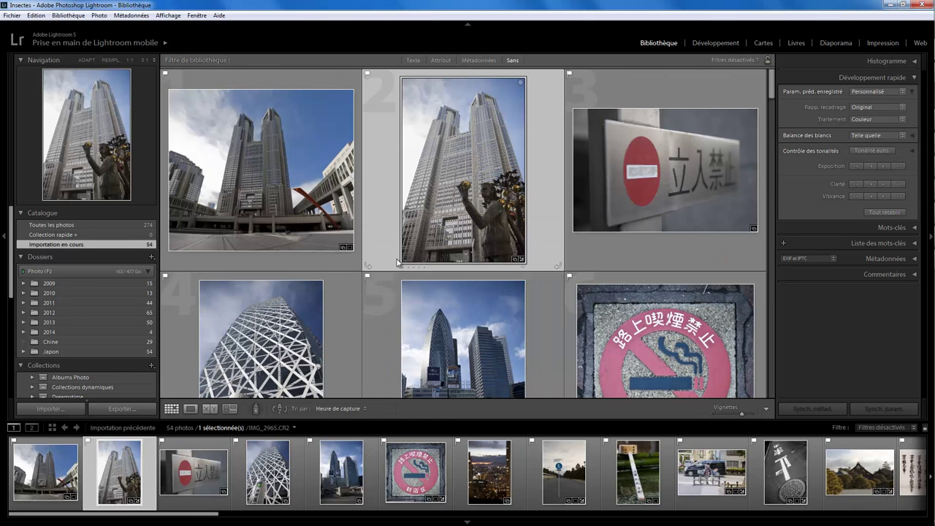
mouse_move(261, 169)
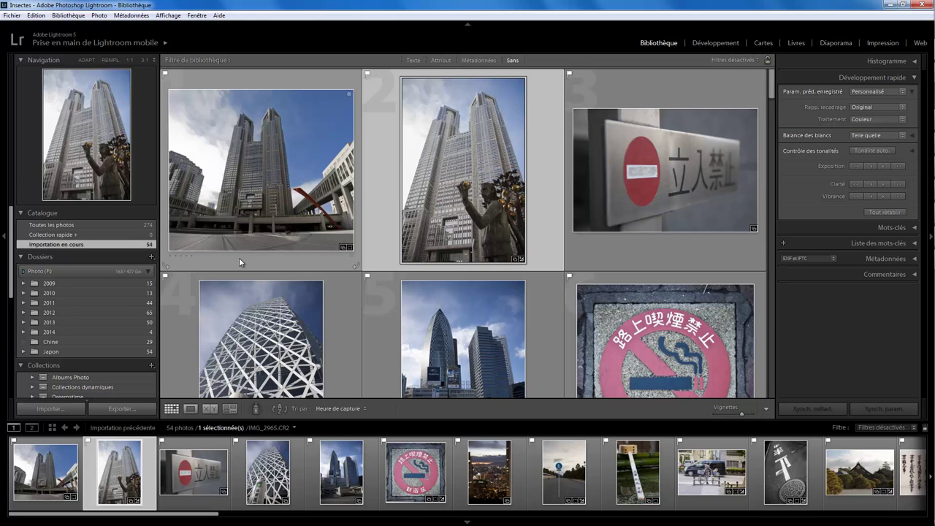
click(54, 341)
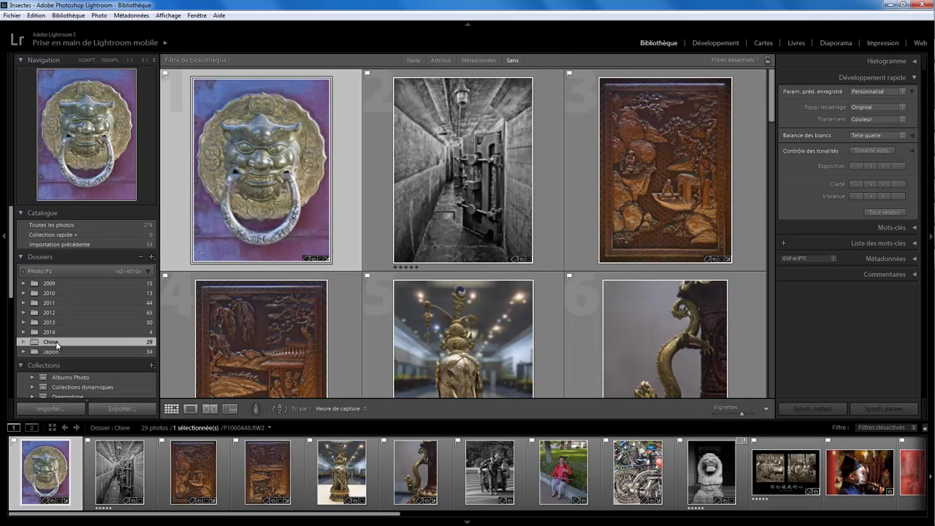
Check the imported Japon folder's 54 photos and the Test Japon collection.
click(23, 353)
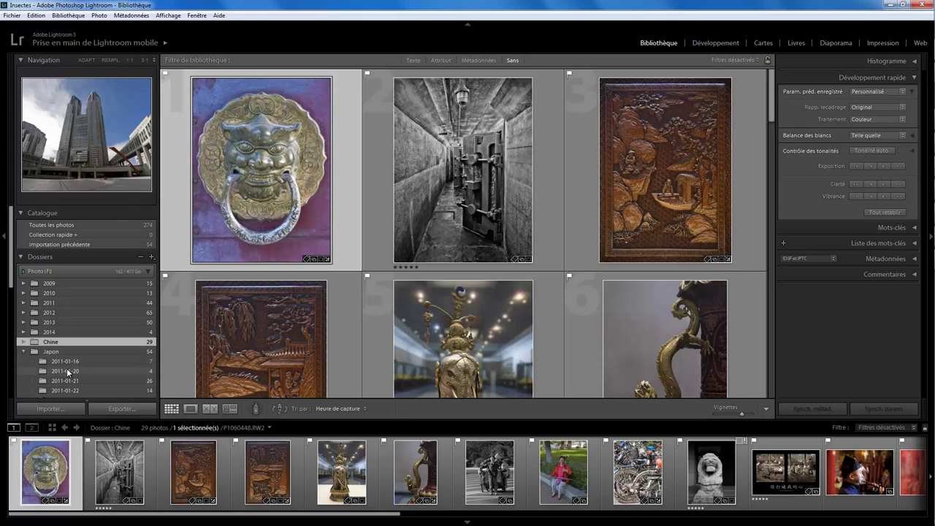
click(53, 353)
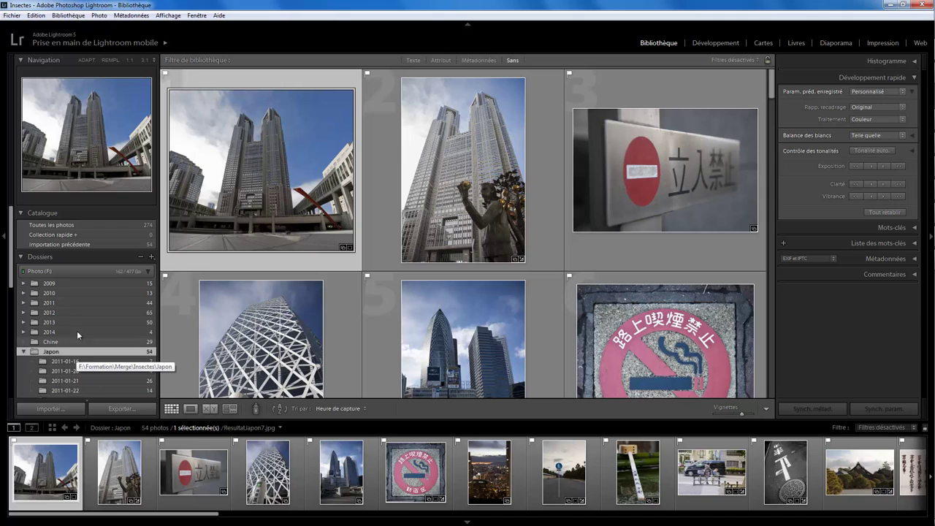
click(21, 257)
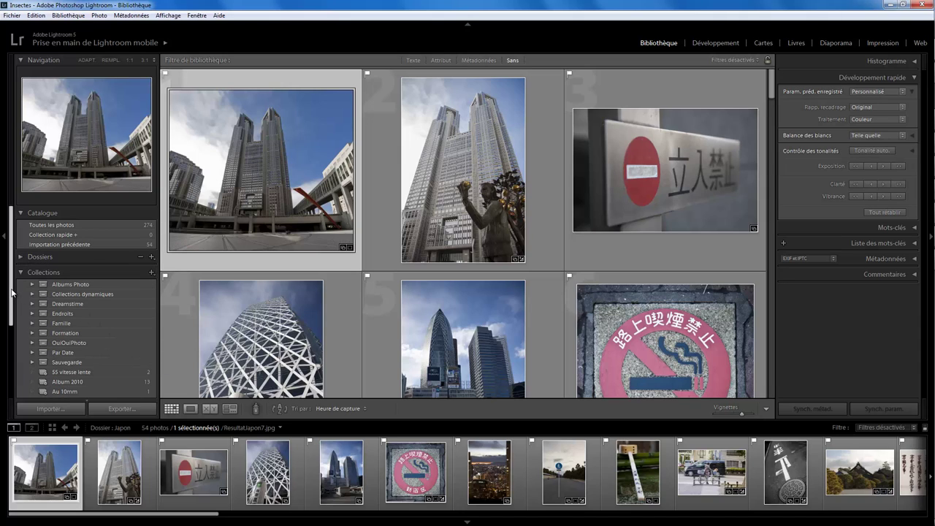
drag(14, 296, 19, 370)
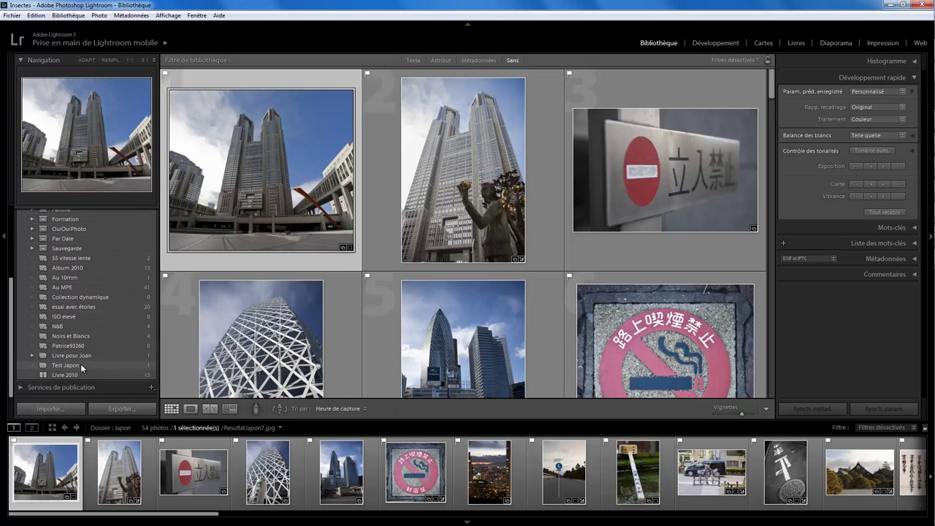
click(80, 364)
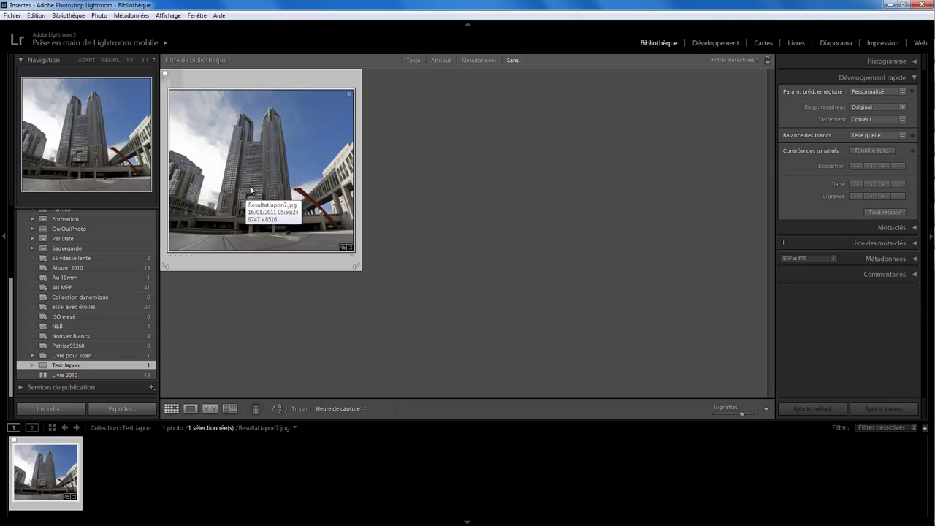
drag(10, 293, 2, 213)
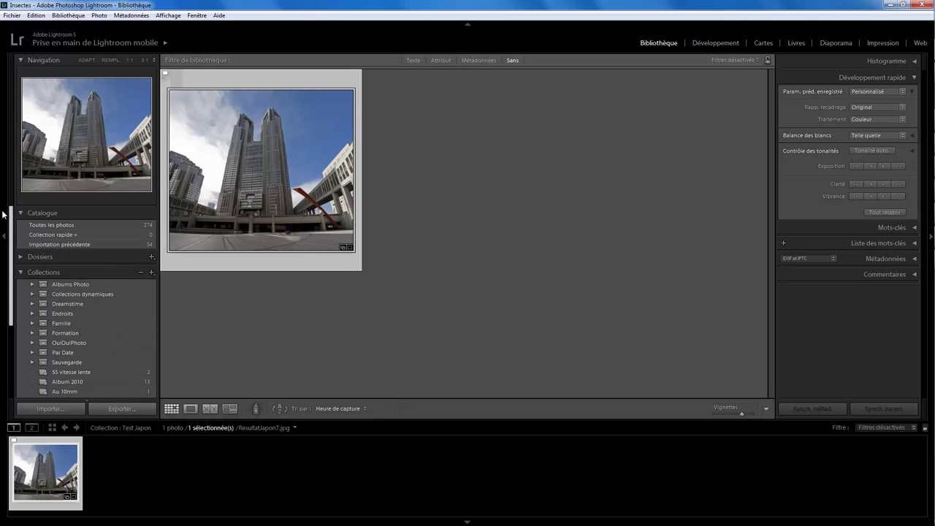
click(22, 257)
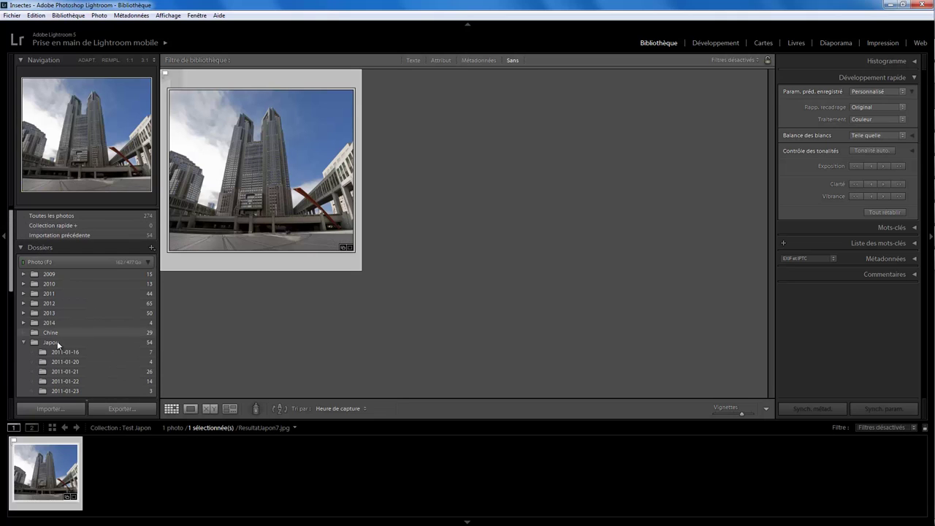
click(51, 342)
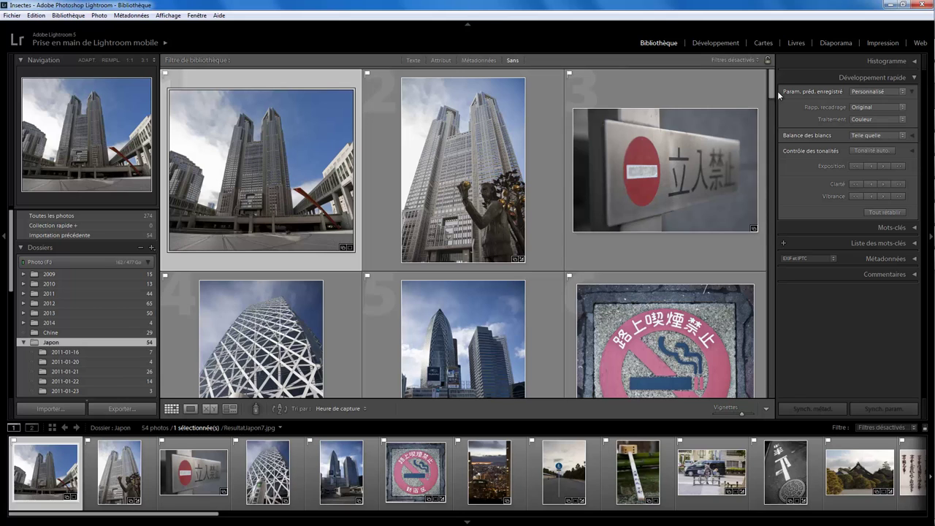
Select all 26 photos in folder 2011-01-21 and delete them from disk.
click(74, 372)
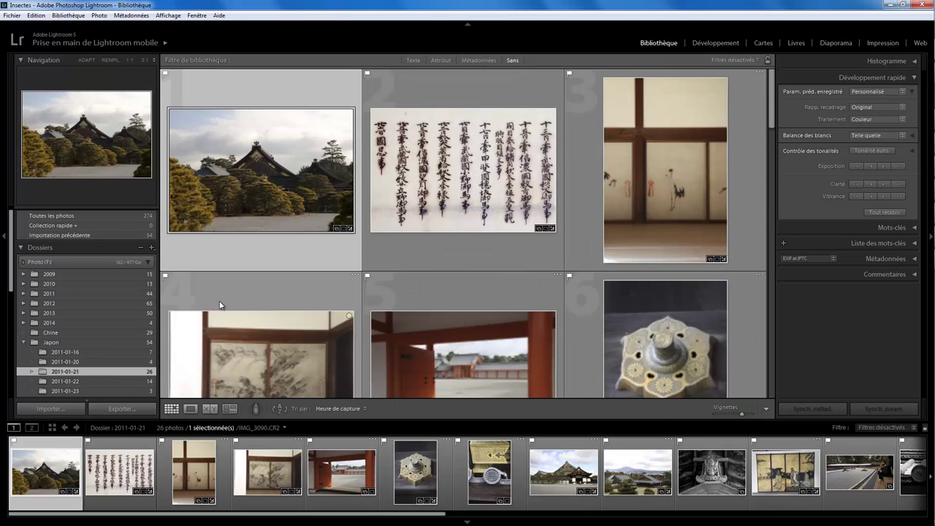
mouse_move(439, 515)
mouse_down()
mouse_move(716, 501)
mouse_move(857, 510)
mouse_up()
shift+click(867, 504)
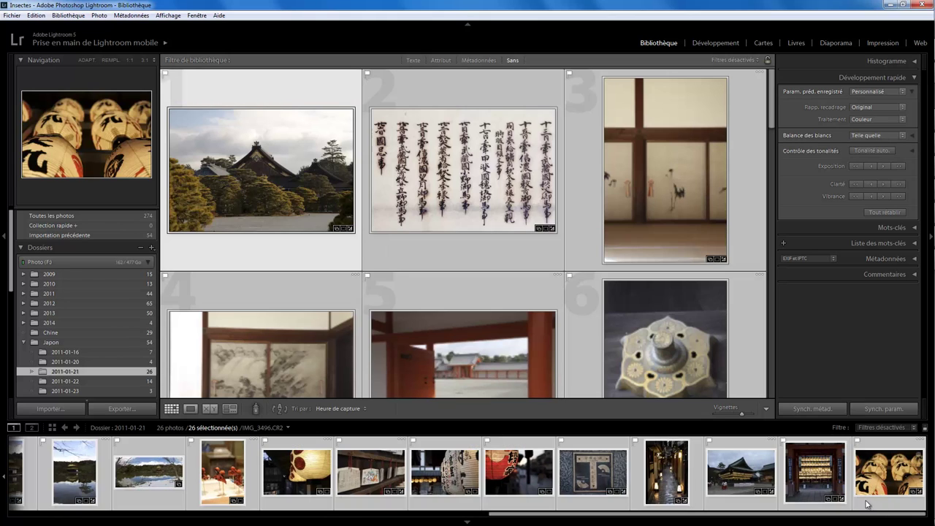
key(Delete)
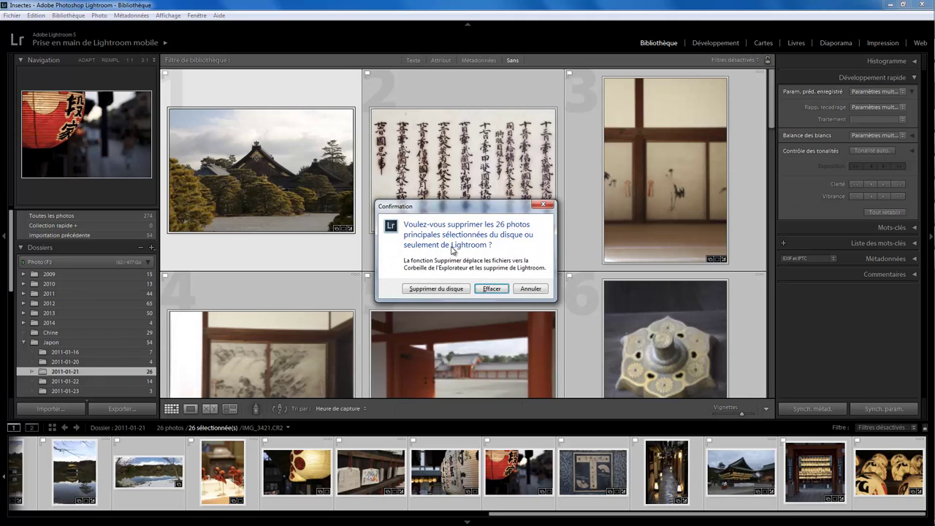
click(442, 289)
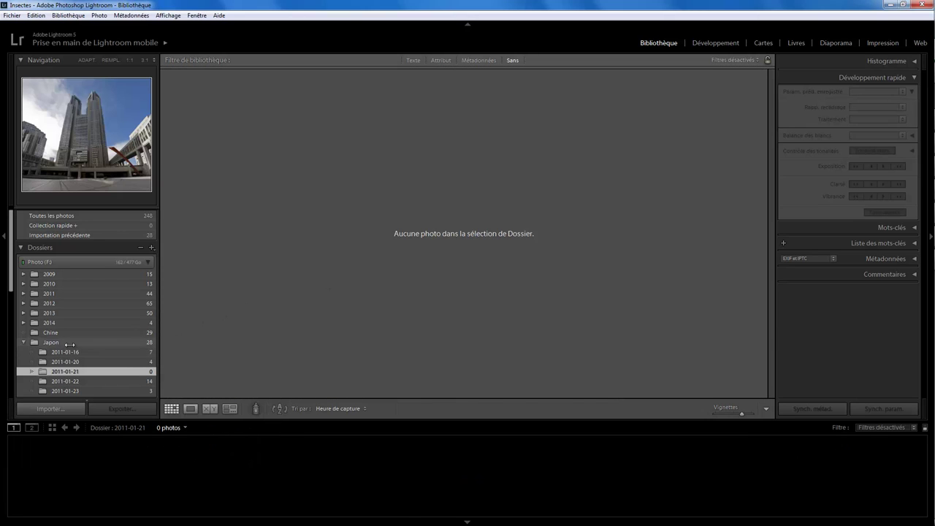
click(132, 343)
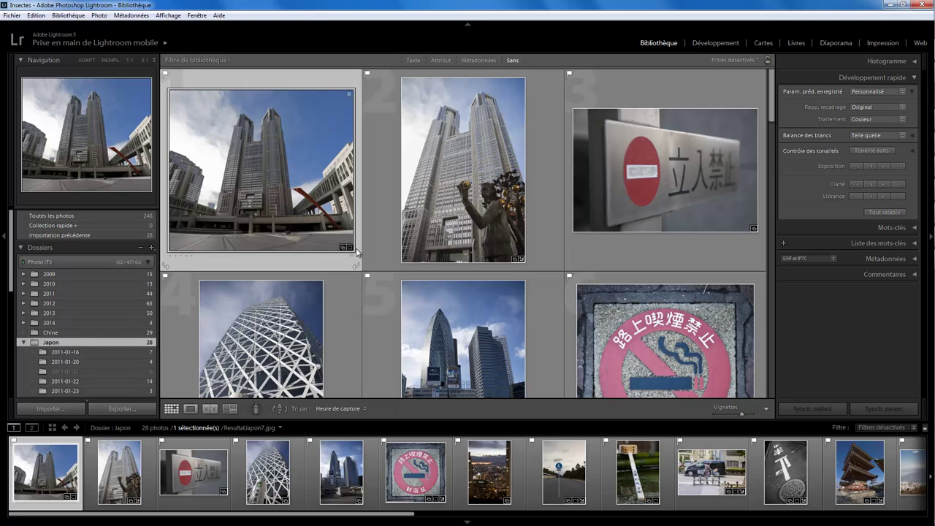
Import the 26 new photos of Japon\2011-01-21 from Japon.lrcat into Insectes.
click(12, 15)
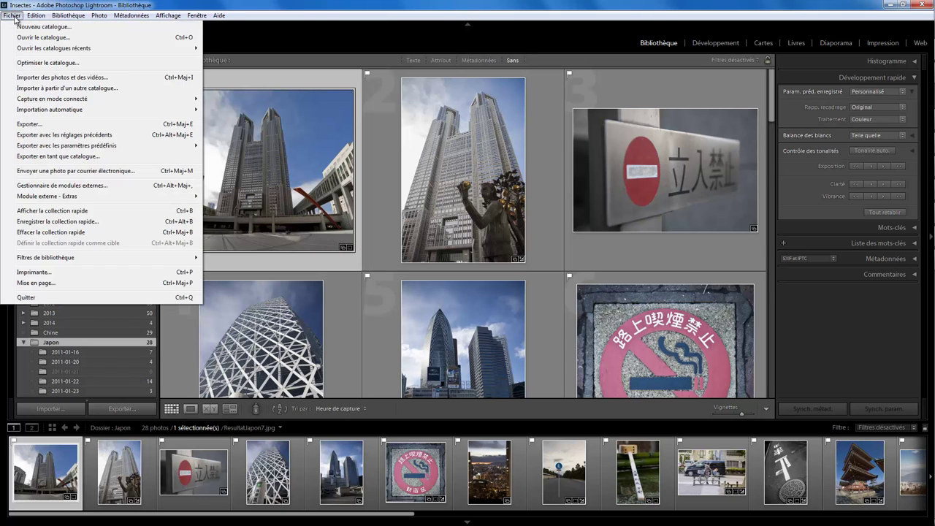
click(46, 87)
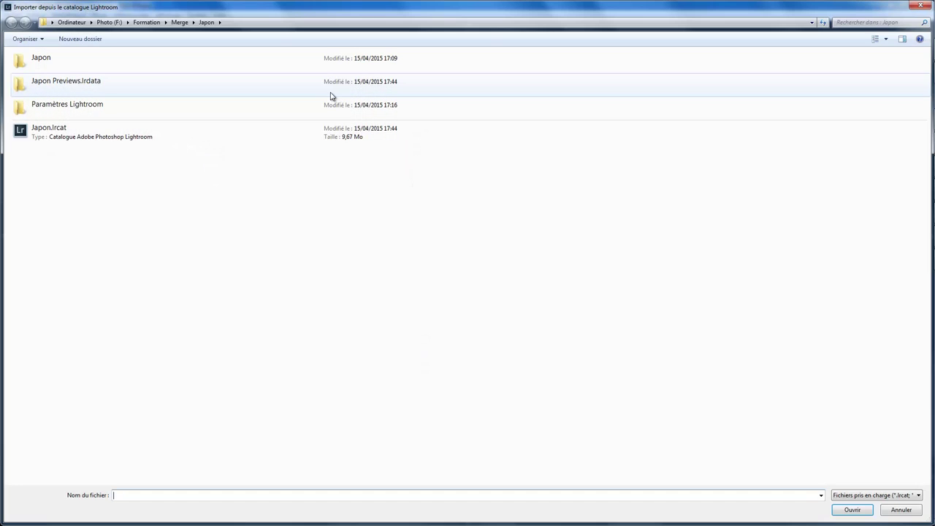
double_click(62, 133)
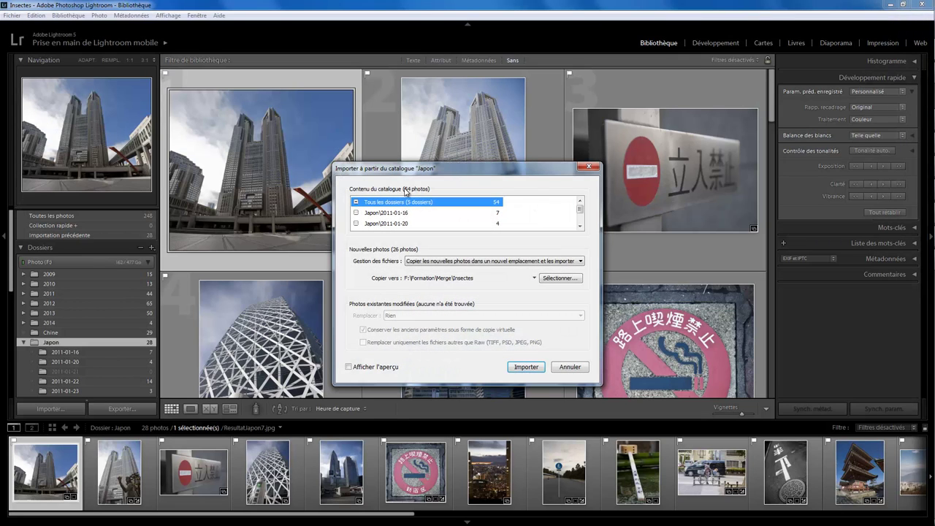
click(580, 227)
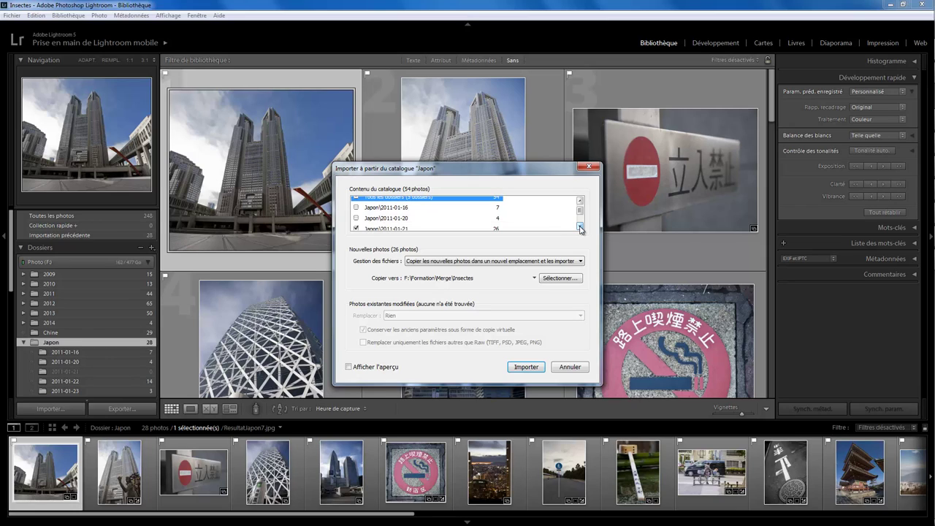
click(580, 227)
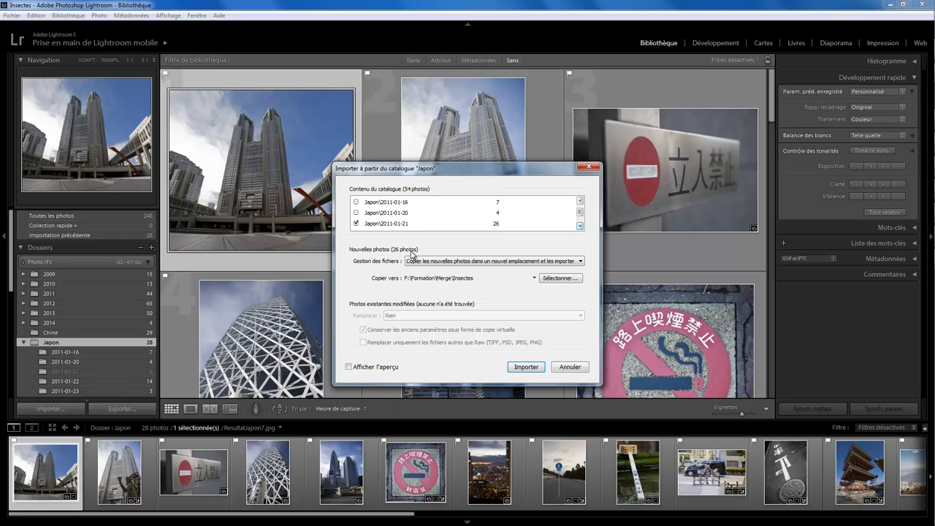
click(526, 366)
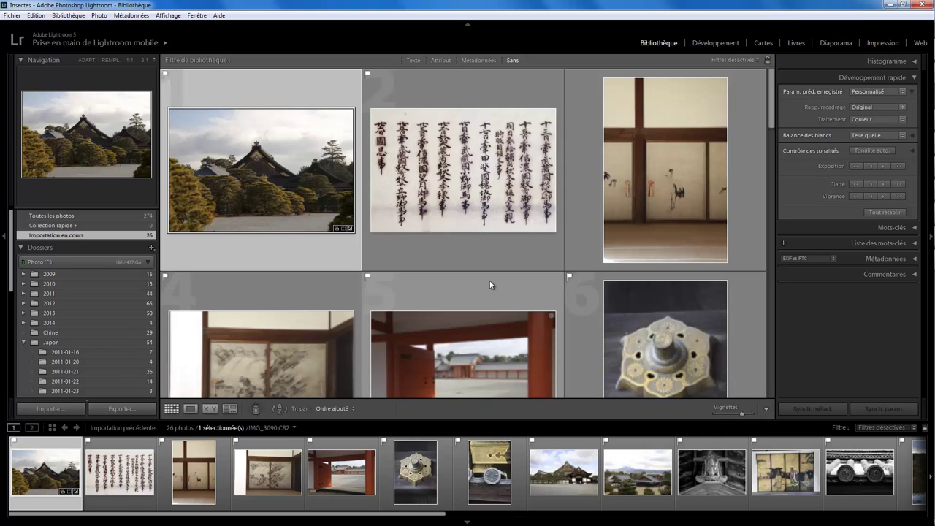
Browse the 2011-01-21 folder's photos, then the Chine folder's photos.
click(113, 371)
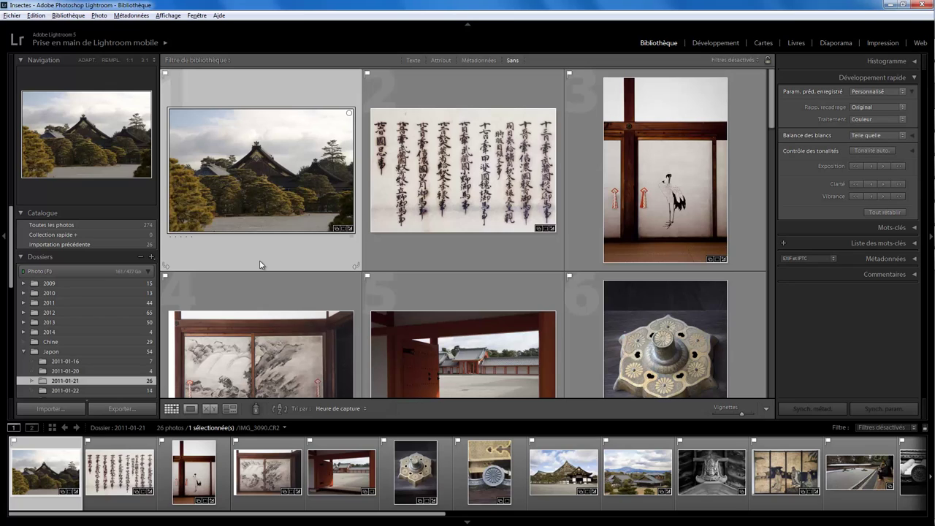
click(120, 342)
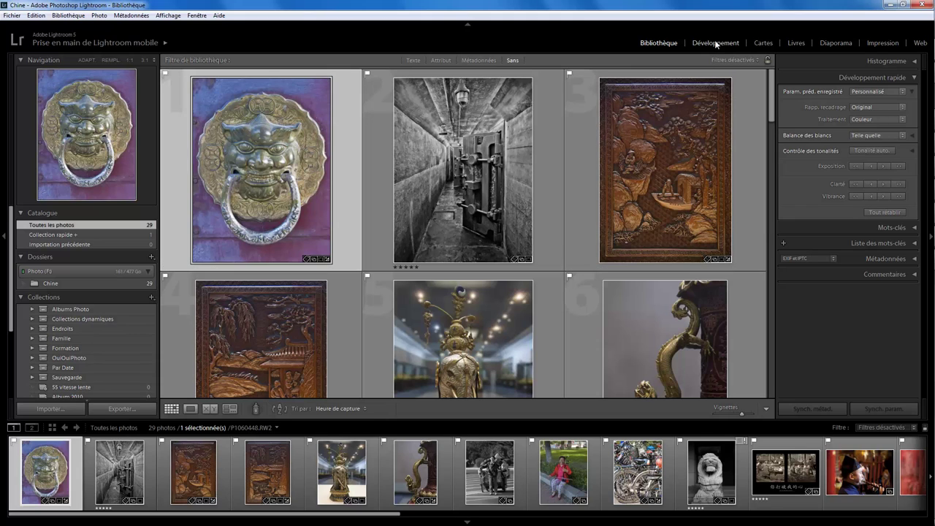
Remove the first two selected photos from the Chine catalog.
ctrl+click(554, 169)
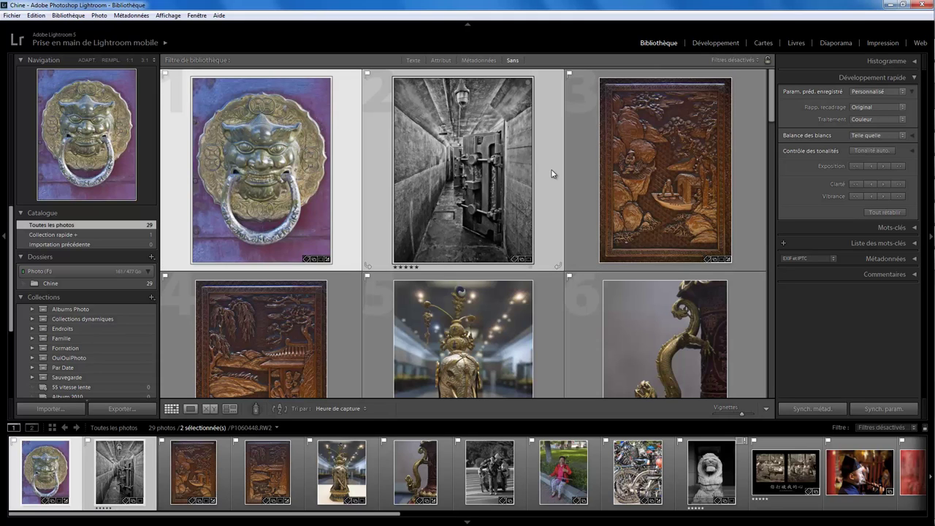
key(Delete)
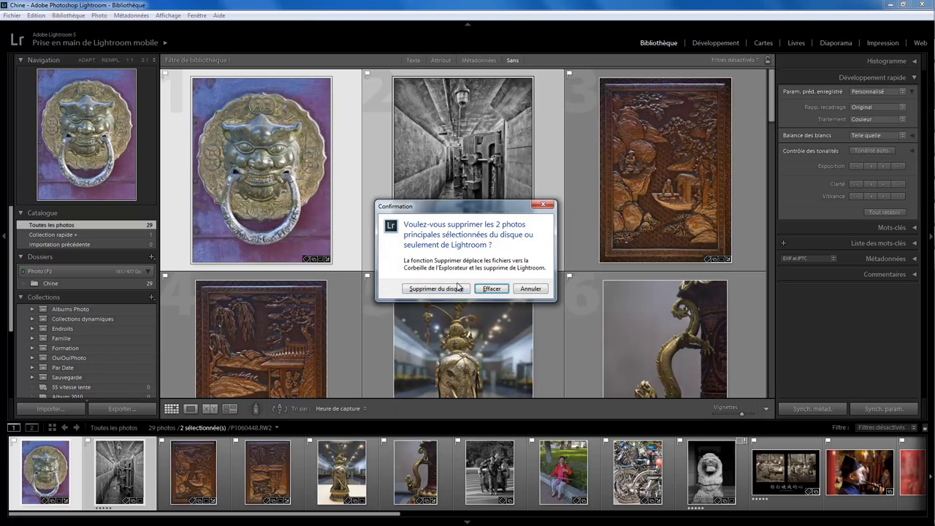
click(450, 290)
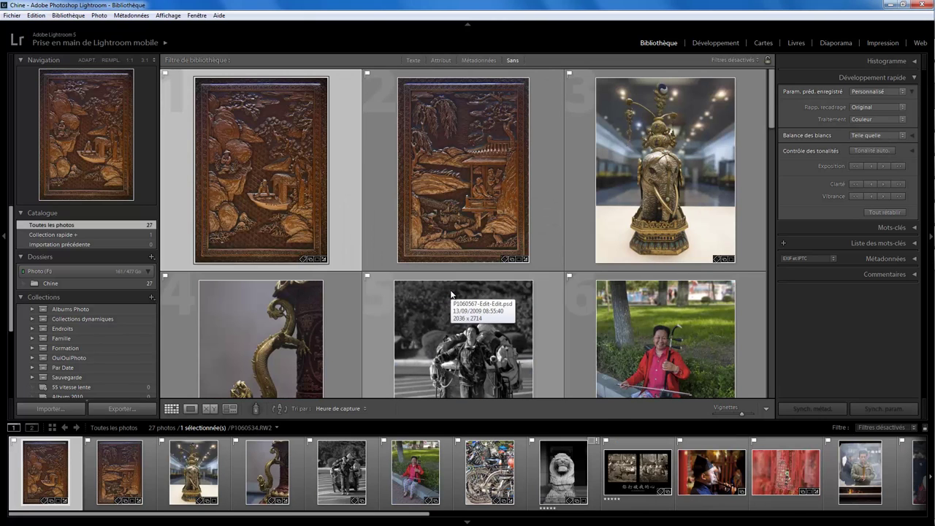
Open the red prayer-tags photo IMG_4715.CR2 in Développement.
scroll(760, 146, down, 2)
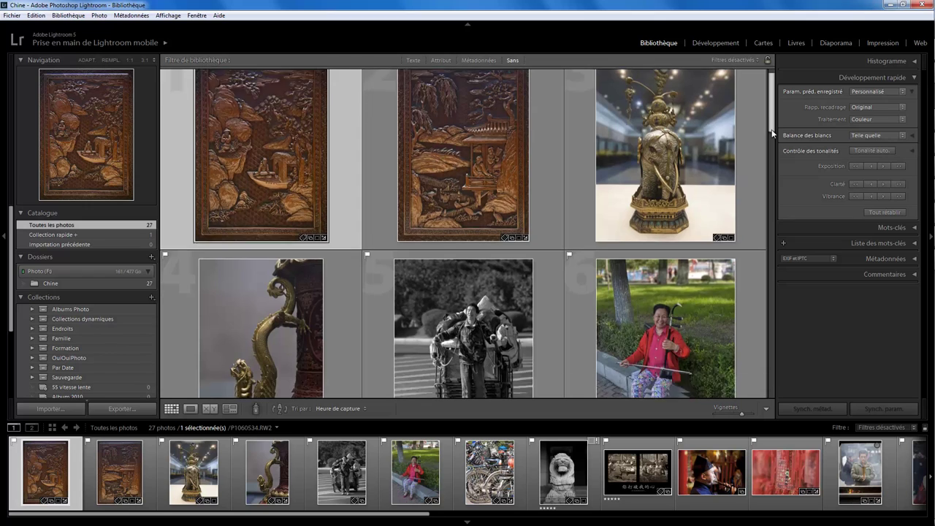
drag(765, 163, 768, 218)
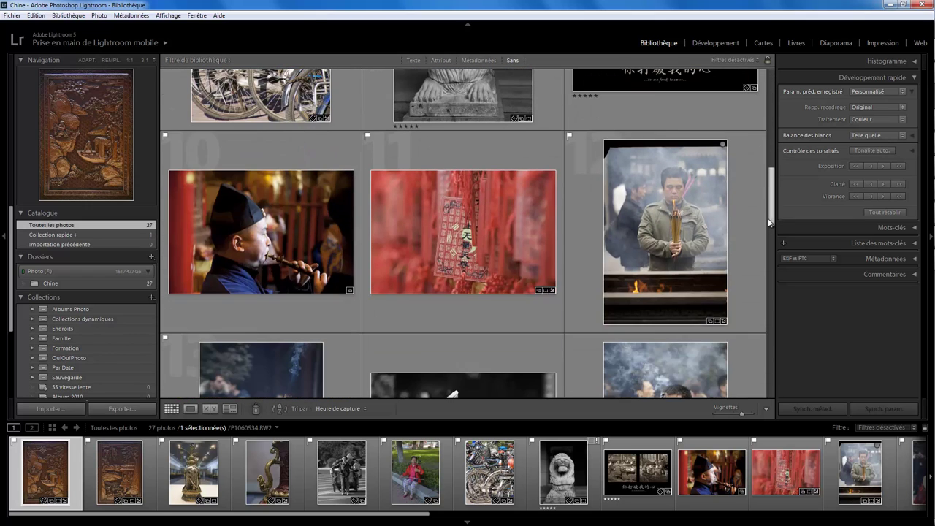
click(467, 312)
click(715, 44)
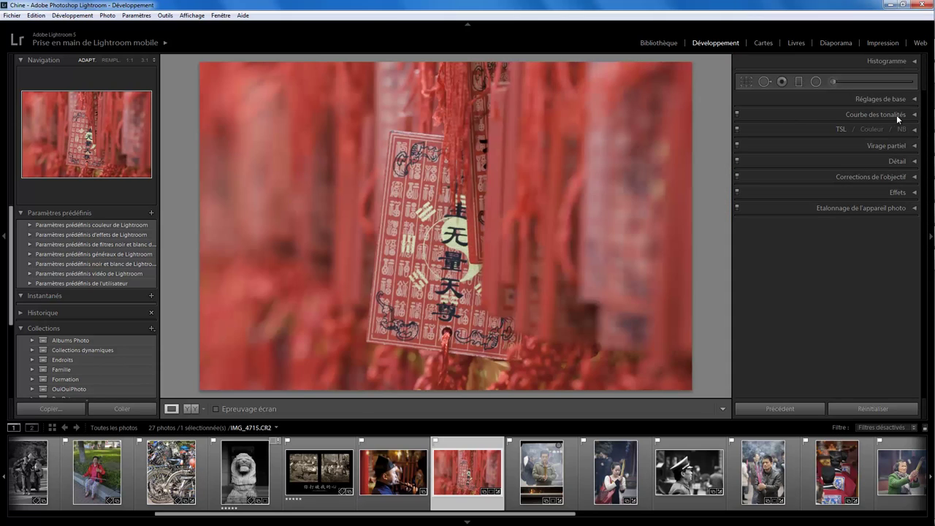
Raise the Température slider in Réglages de base to about 7350.
click(912, 98)
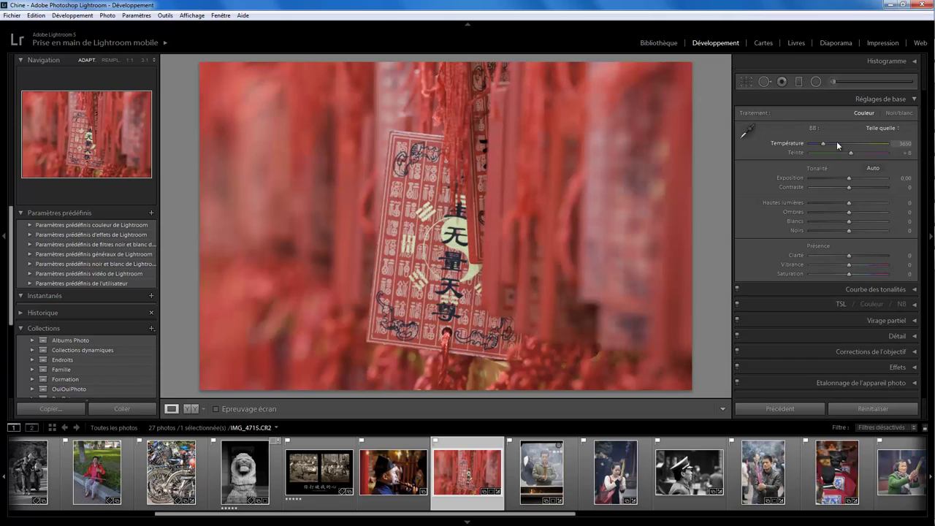
mouse_move(824, 143)
mouse_down()
mouse_move(851, 146)
mouse_move(828, 152)
mouse_move(838, 178)
mouse_up()
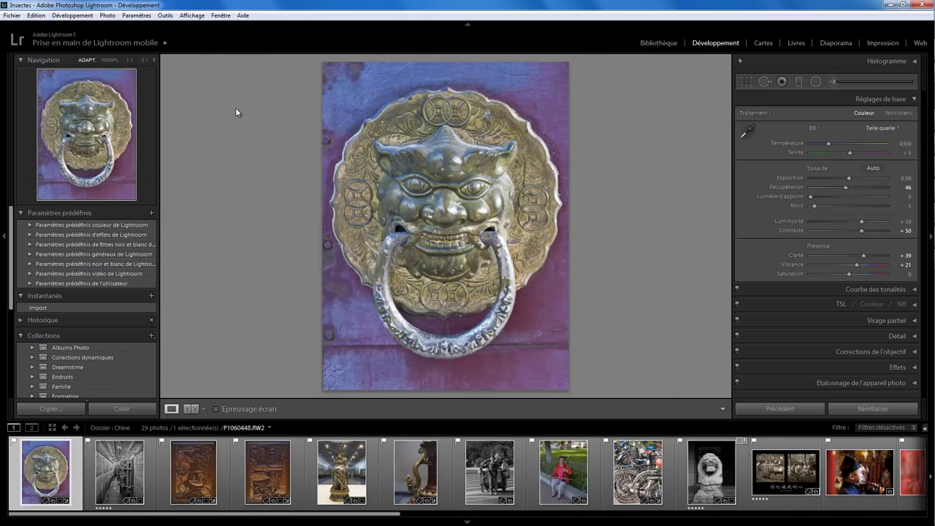
Import from another catalog, choosing Chine.lrcat in the Merge\Chine folder.
click(14, 16)
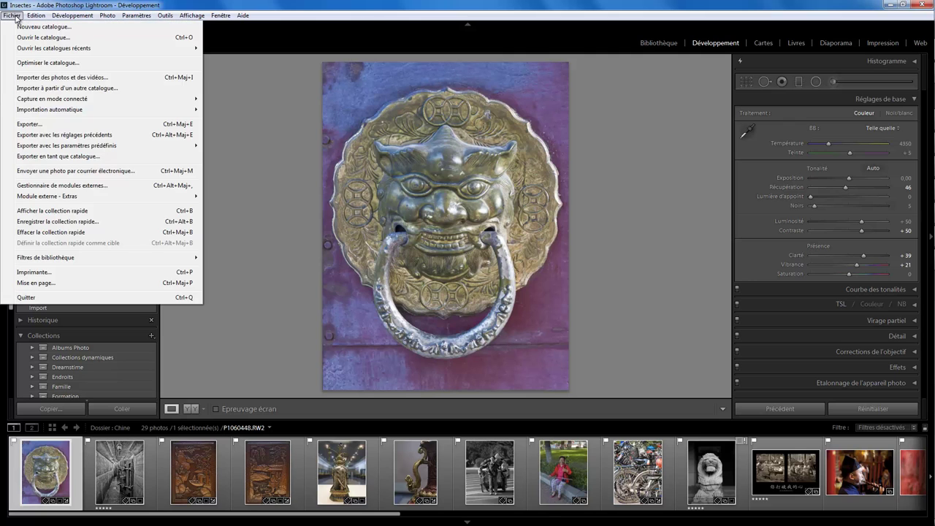
click(44, 88)
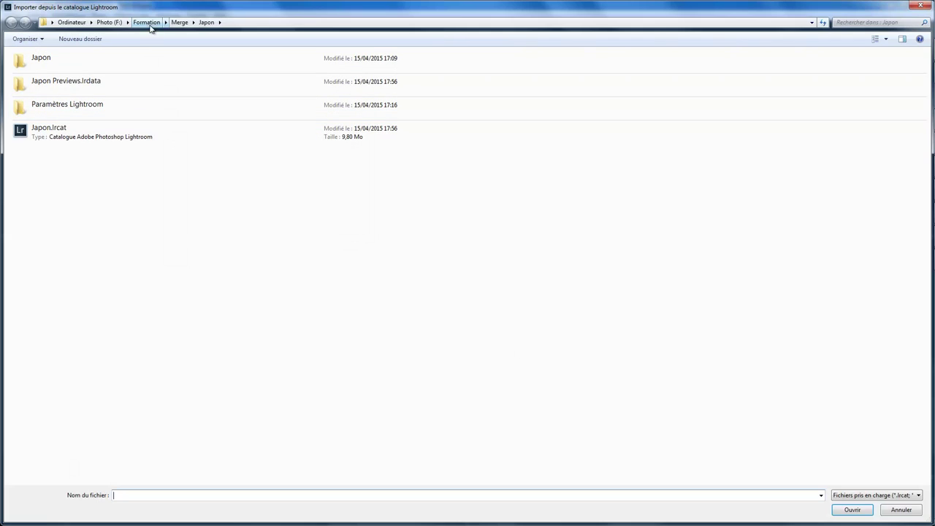
click(179, 22)
double_click(78, 67)
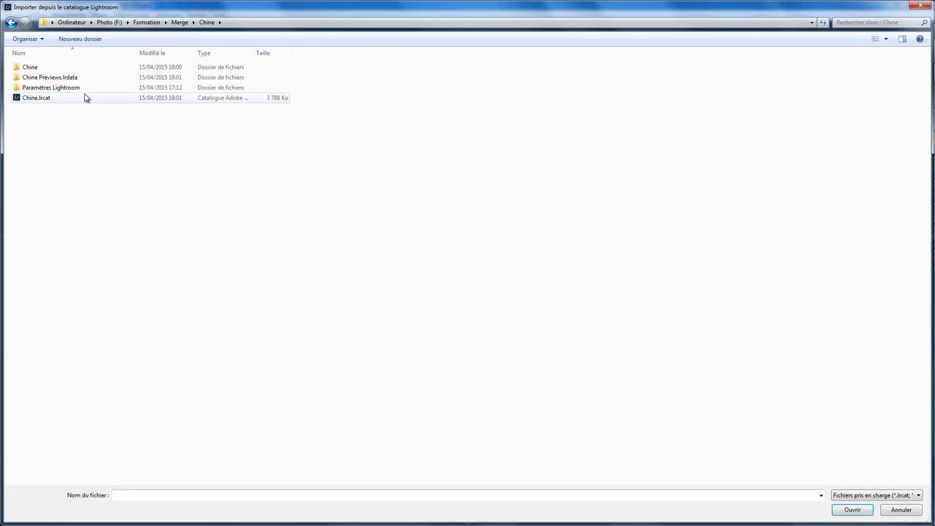
double_click(51, 99)
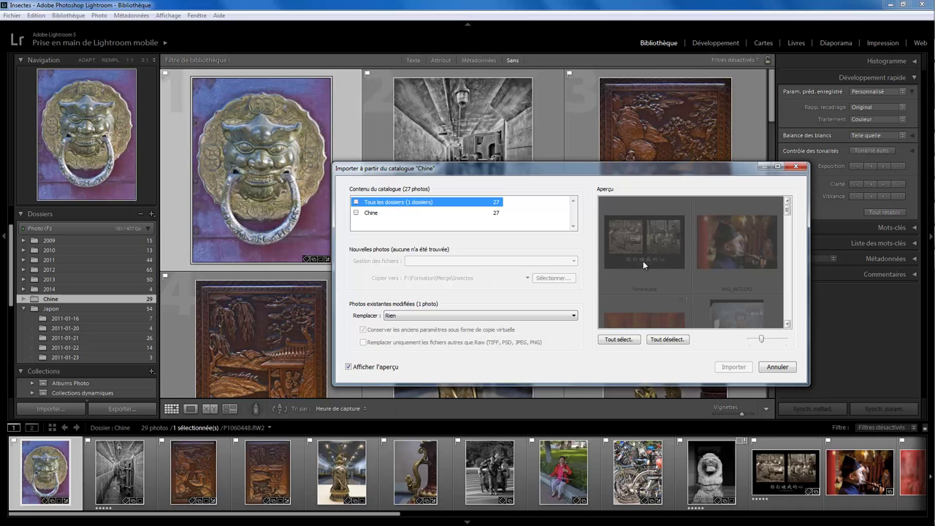
Set Remplacer to Métadonnées et paramètres de développement uniquement, keeping old settings as a virtual copy.
click(349, 367)
mouse_move(787, 210)
mouse_down()
mouse_move(788, 319)
mouse_move(789, 205)
mouse_up()
click(429, 315)
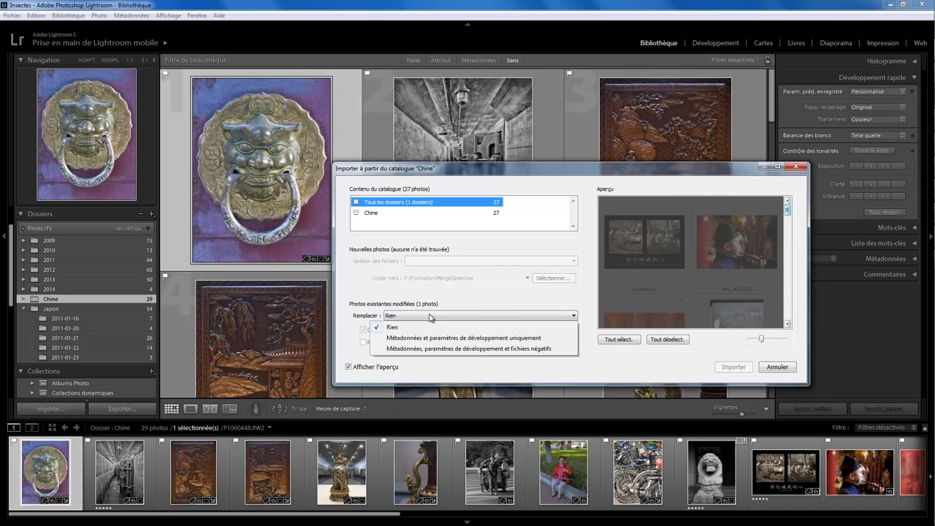
click(421, 339)
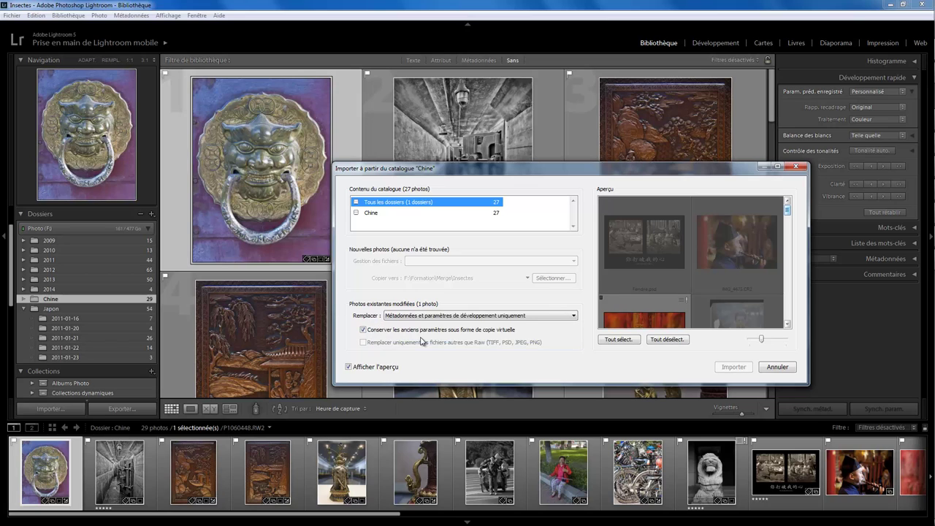
drag(787, 211, 787, 222)
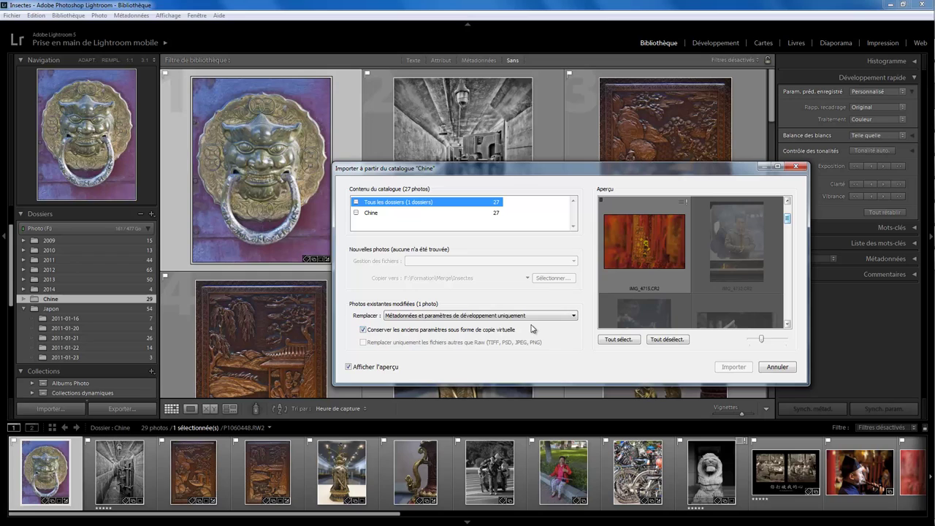
click(575, 317)
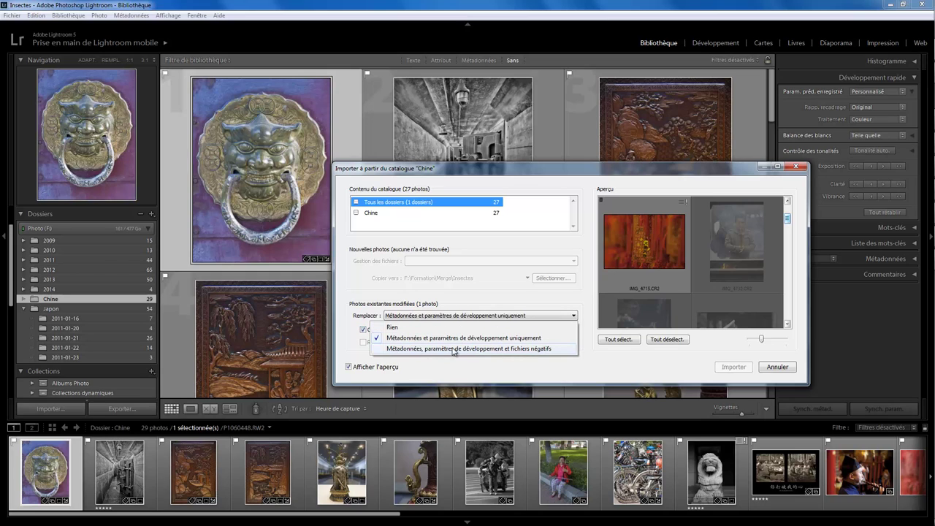
click(487, 349)
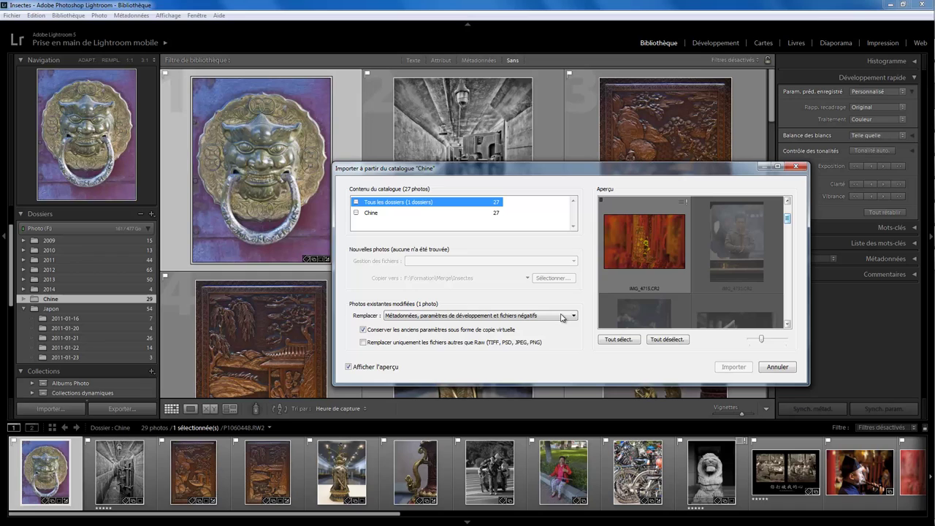
click(562, 317)
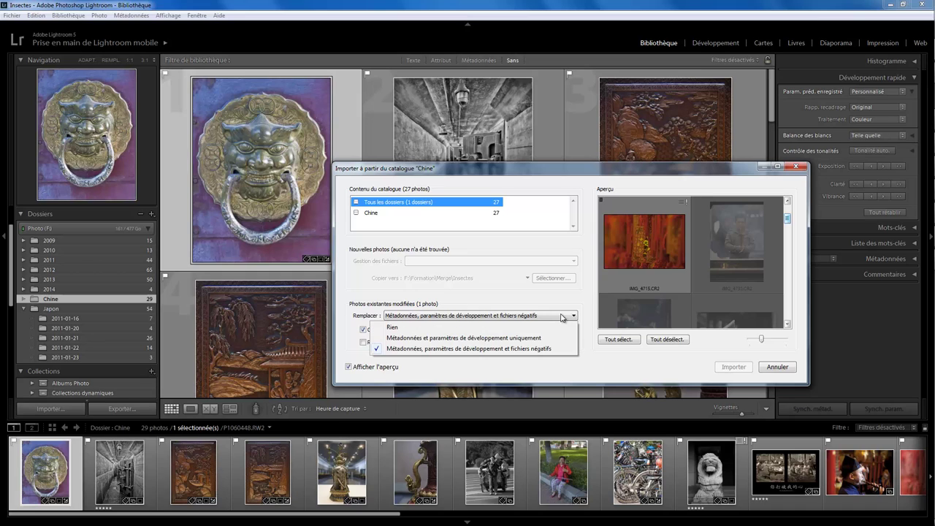
click(487, 339)
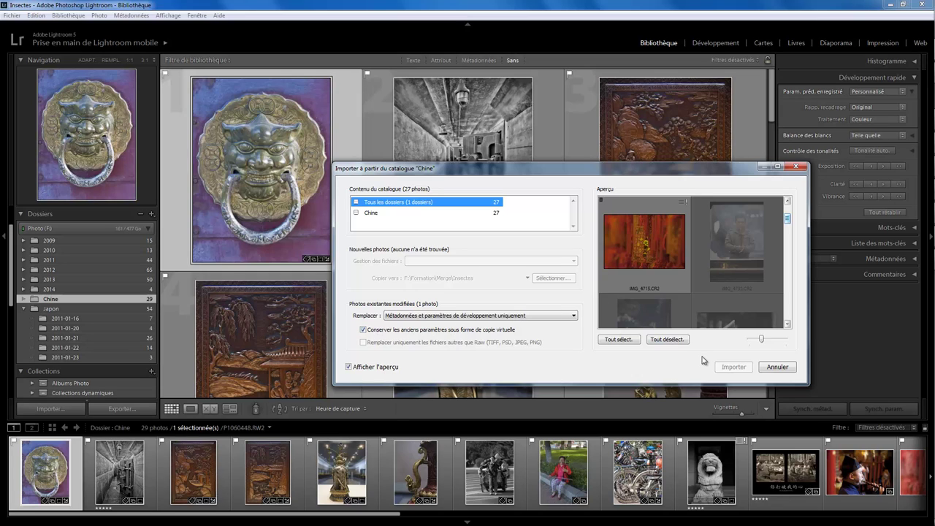
Tick the modified IMG_4715.CR2 photo in the preview for import.
click(601, 201)
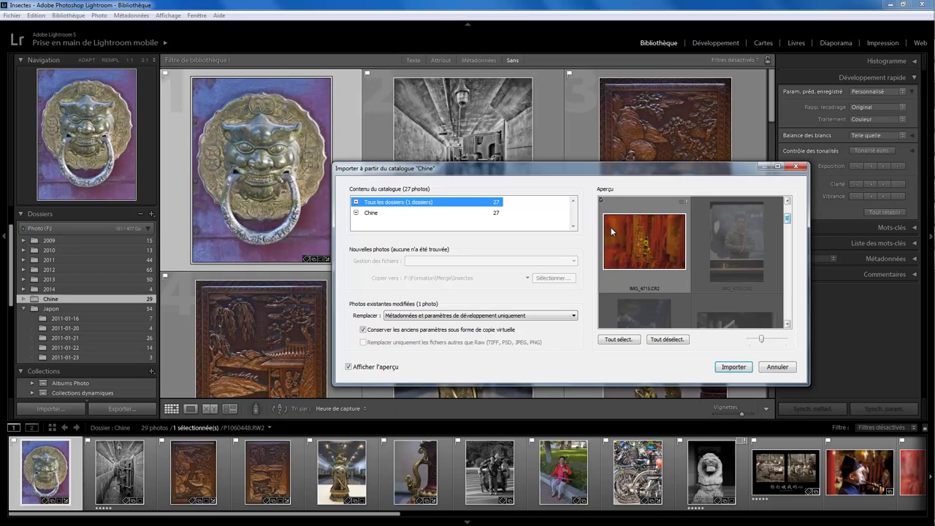
click(625, 343)
click(662, 341)
click(621, 342)
Import the updated IMG_4715.CR2 and expand its stack in Toutes les photos to reveal the virtual copy.
click(733, 368)
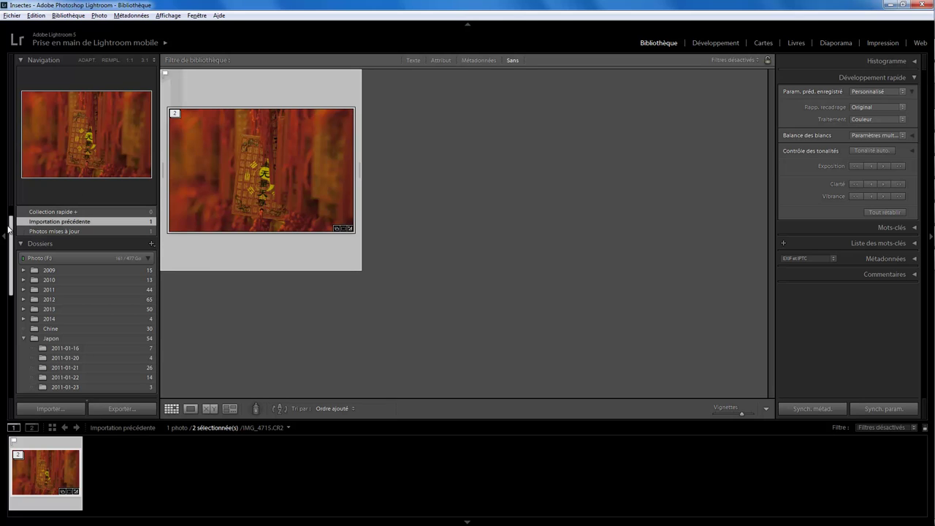
scroll(73, 226, up, 2)
click(59, 225)
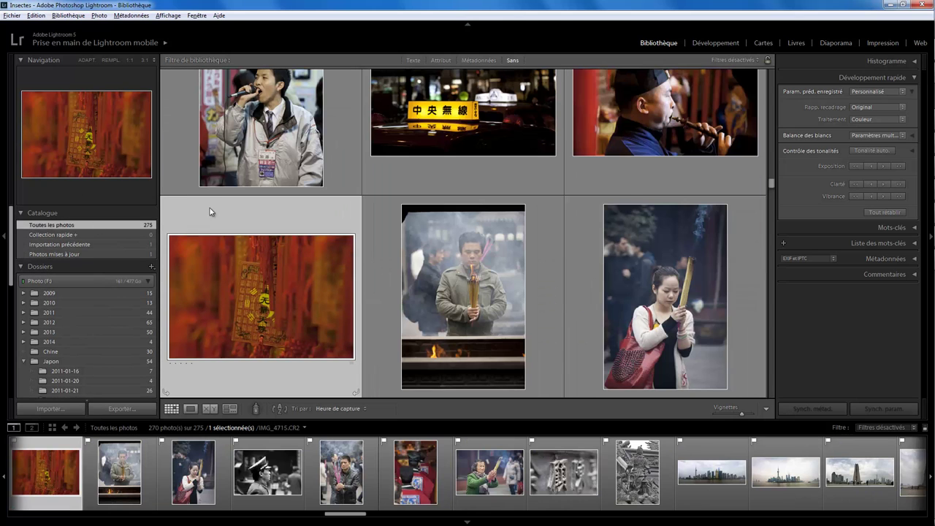
click(174, 240)
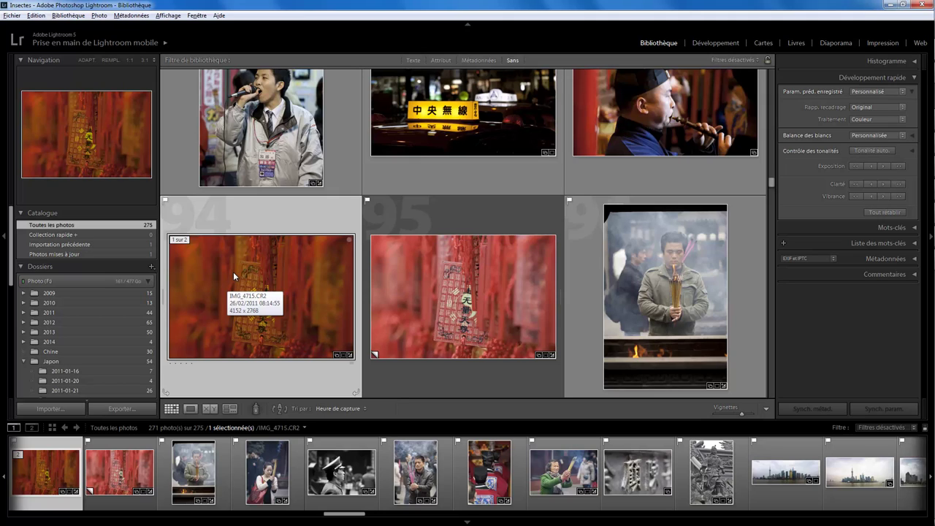
Show the Chine folder's 30 photos and expand the Japon subfolders.
click(24, 361)
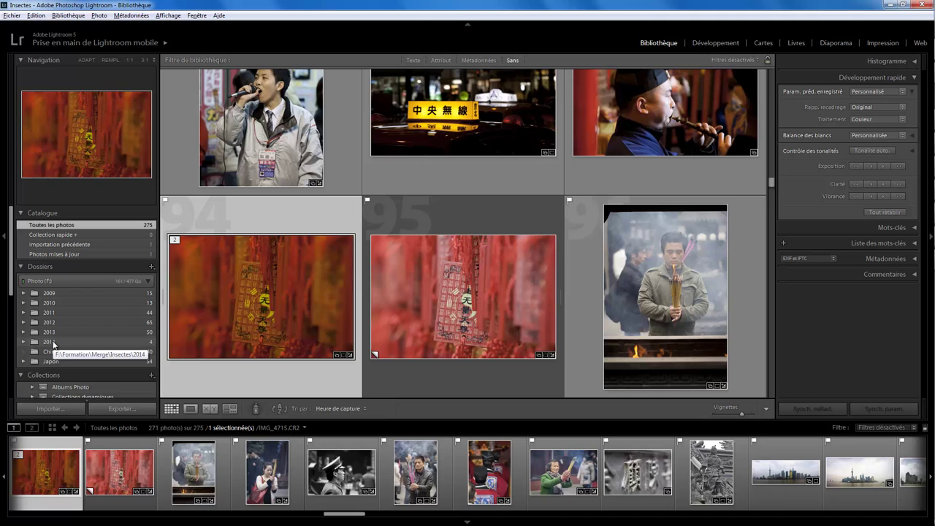
click(44, 353)
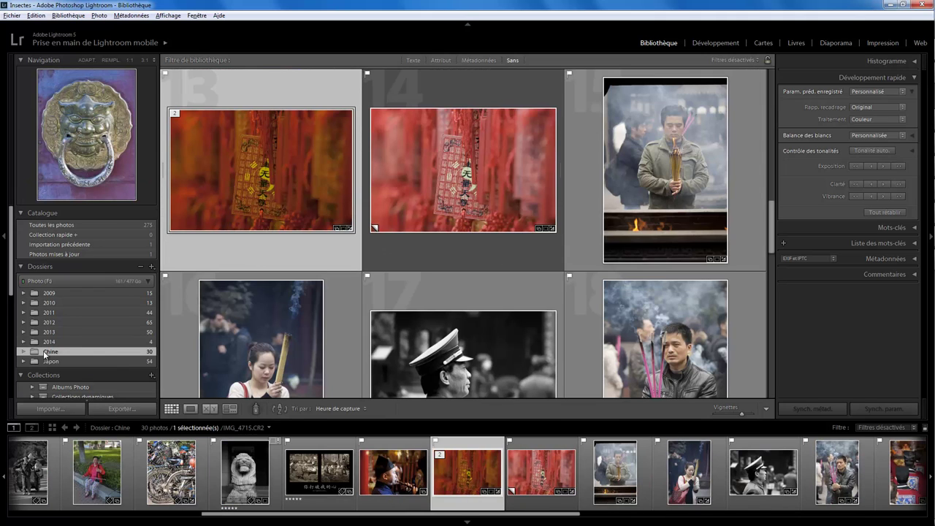
click(51, 362)
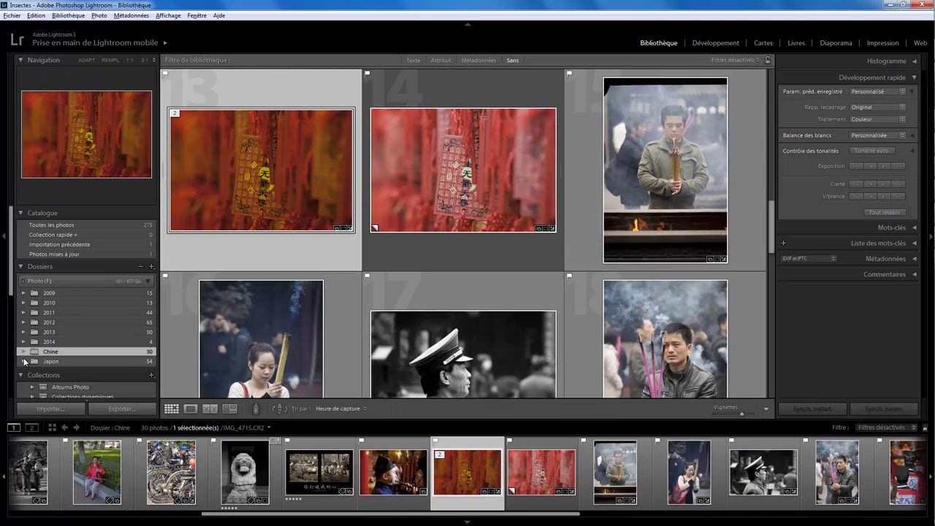